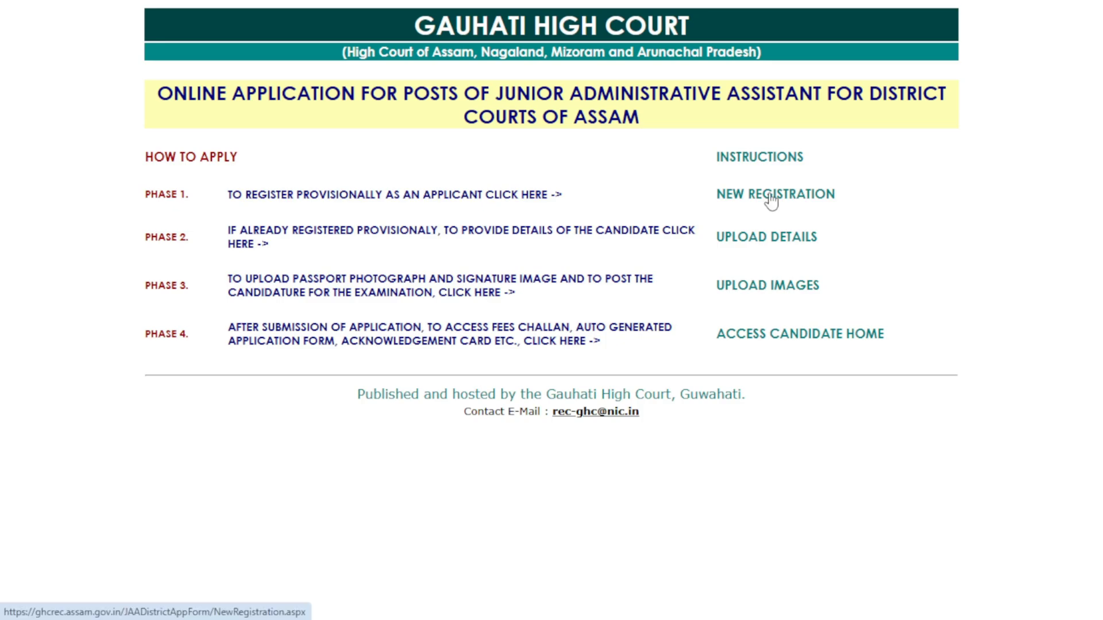
Start a new registration and enter the candidate's name, father's name and date of birth
click(771, 195)
click(574, 96)
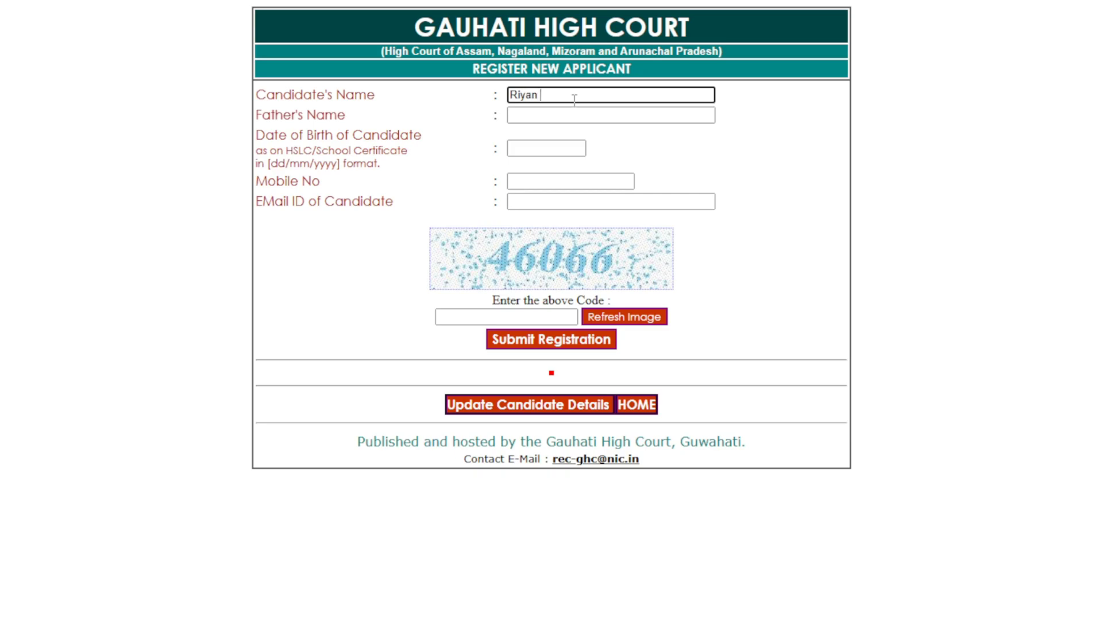
click(553, 117)
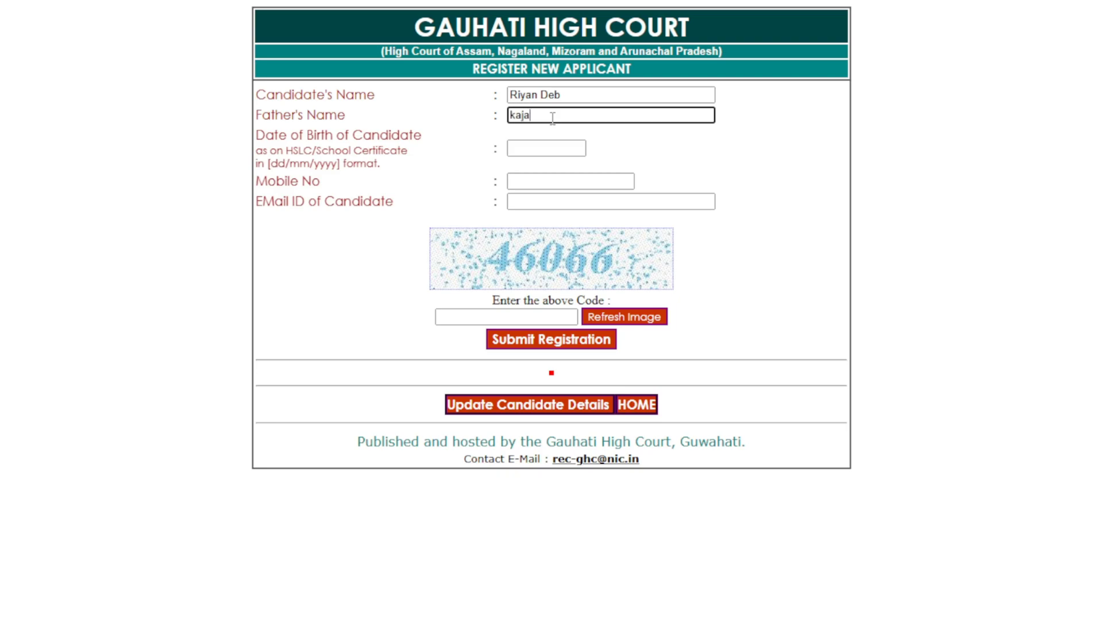
click(535, 141)
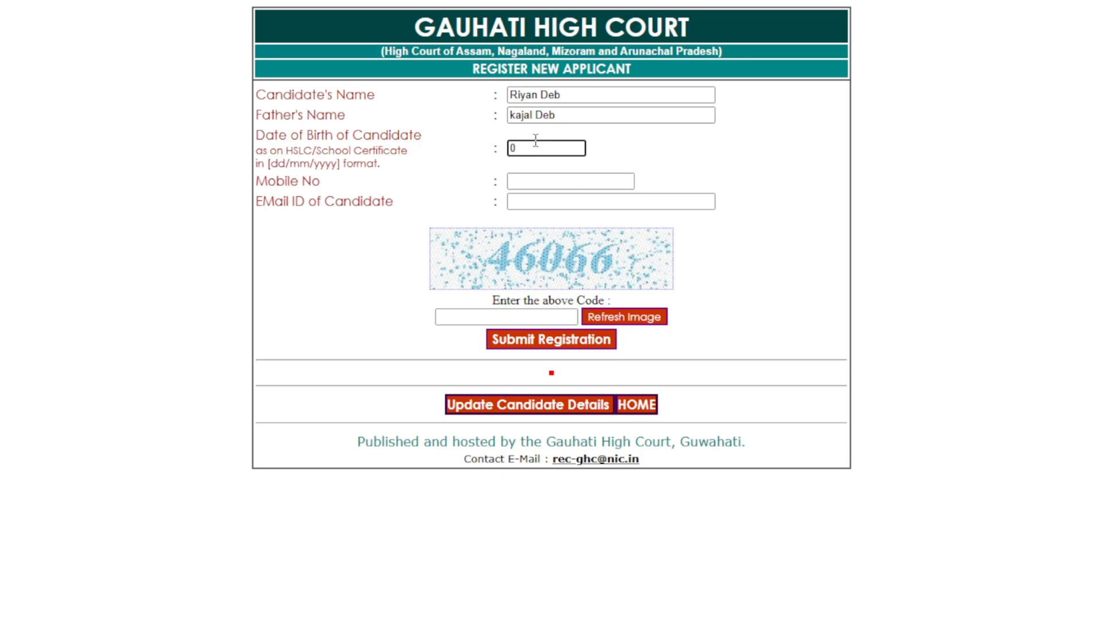
Fill in the candidate's mobile number, e-mail and the verification code
click(545, 182)
text(940)
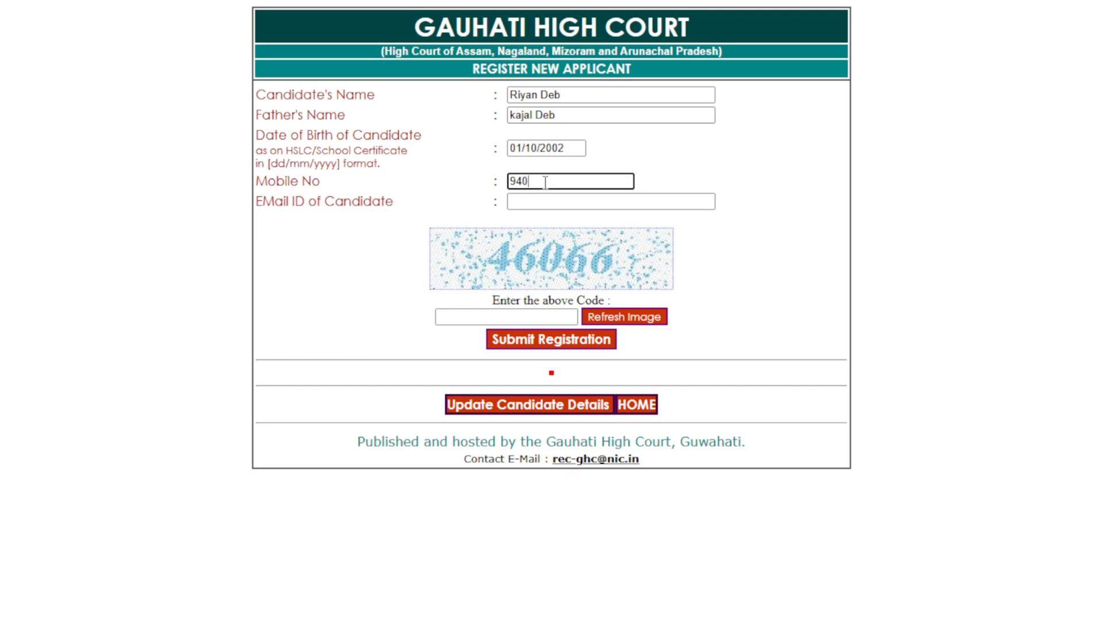
text(1234)
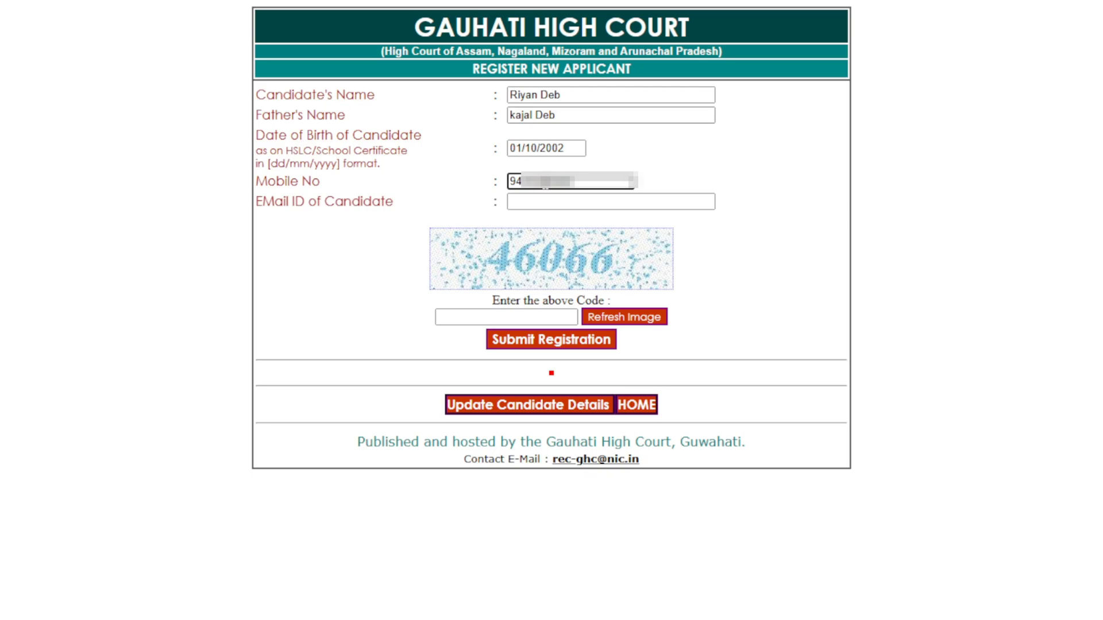
text(5678)
key(BackSpace)
key(BackSpace)
key(BackSpace)
key(BackSpace)
key(BackSpace)
click(611, 201)
text(h)
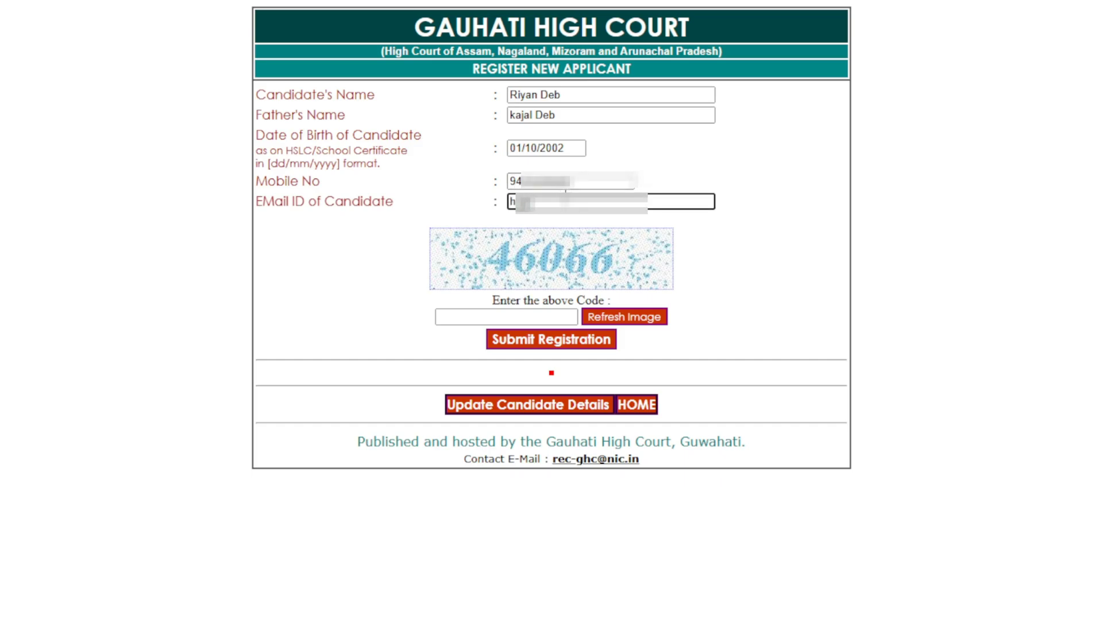
click(506, 317)
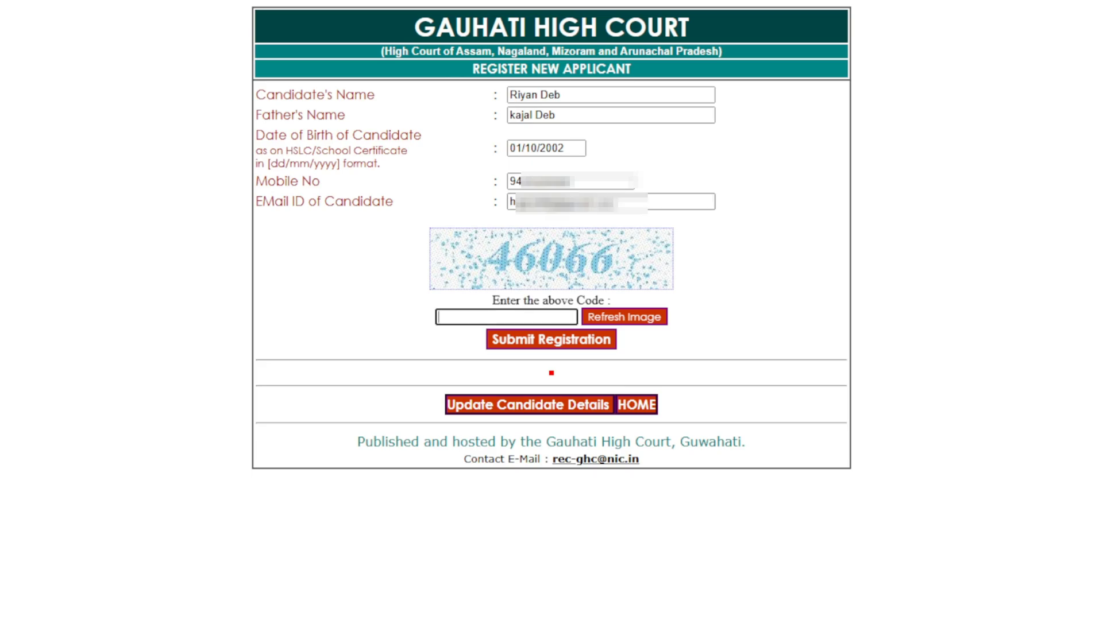
Submit the registration and copy the issued registration code
click(522, 340)
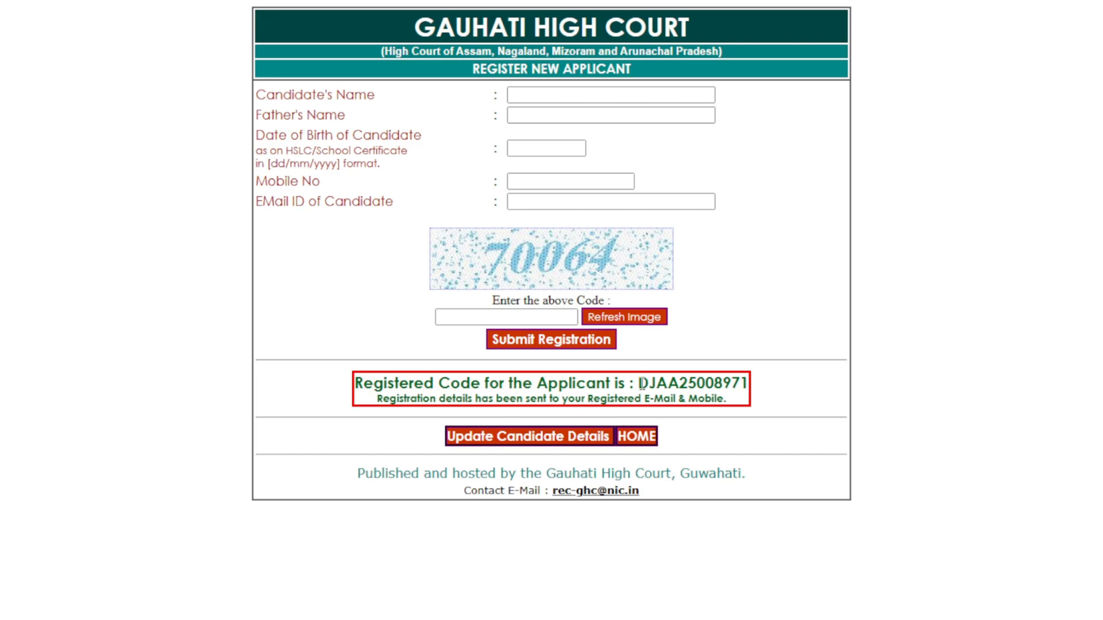
drag(640, 388, 749, 378)
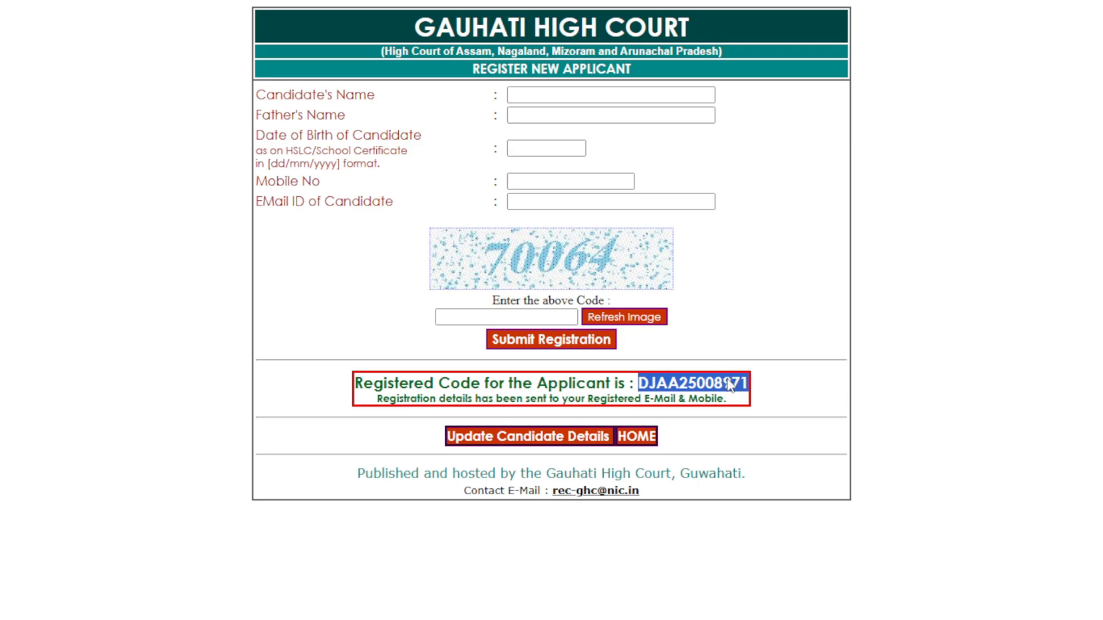
right_click(727, 380)
click(752, 401)
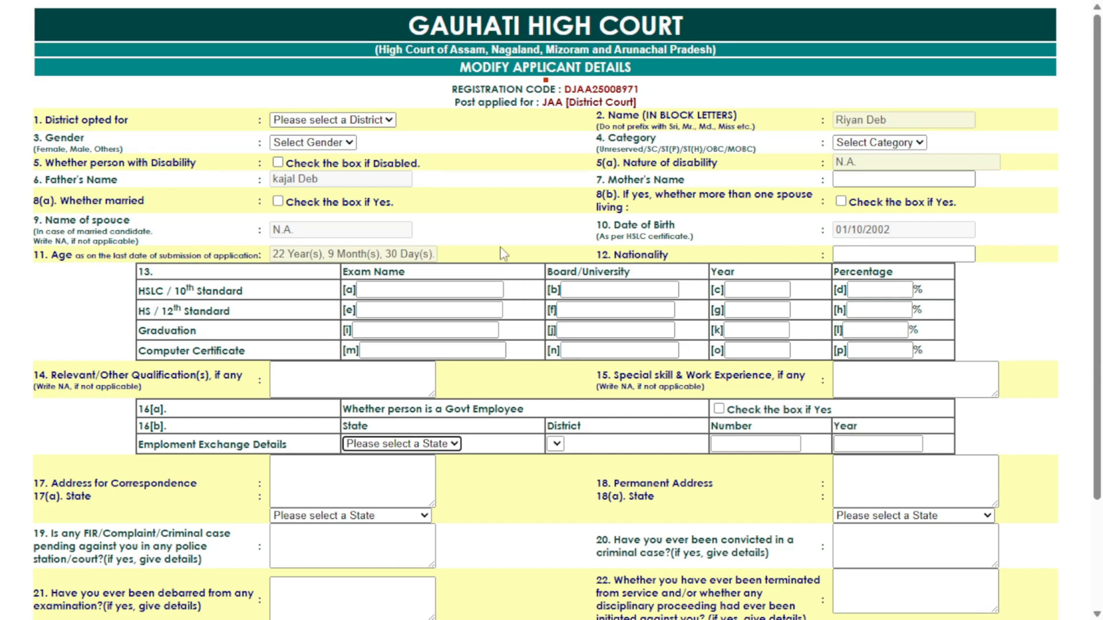
Set the district to Dibrugarh and gender to Male
click(485, 152)
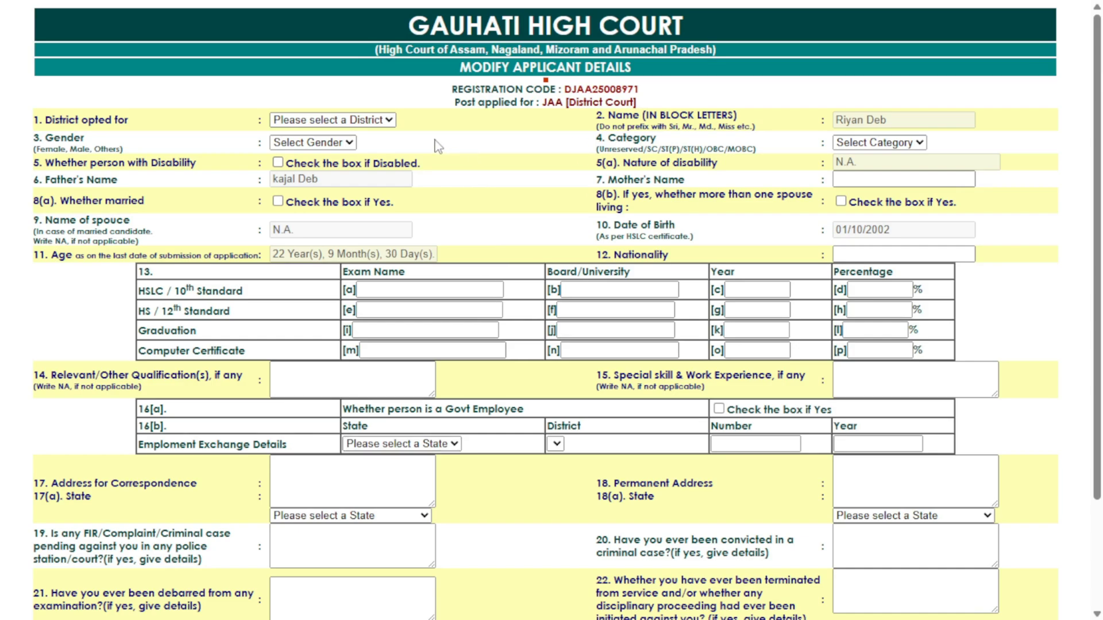
click(361, 118)
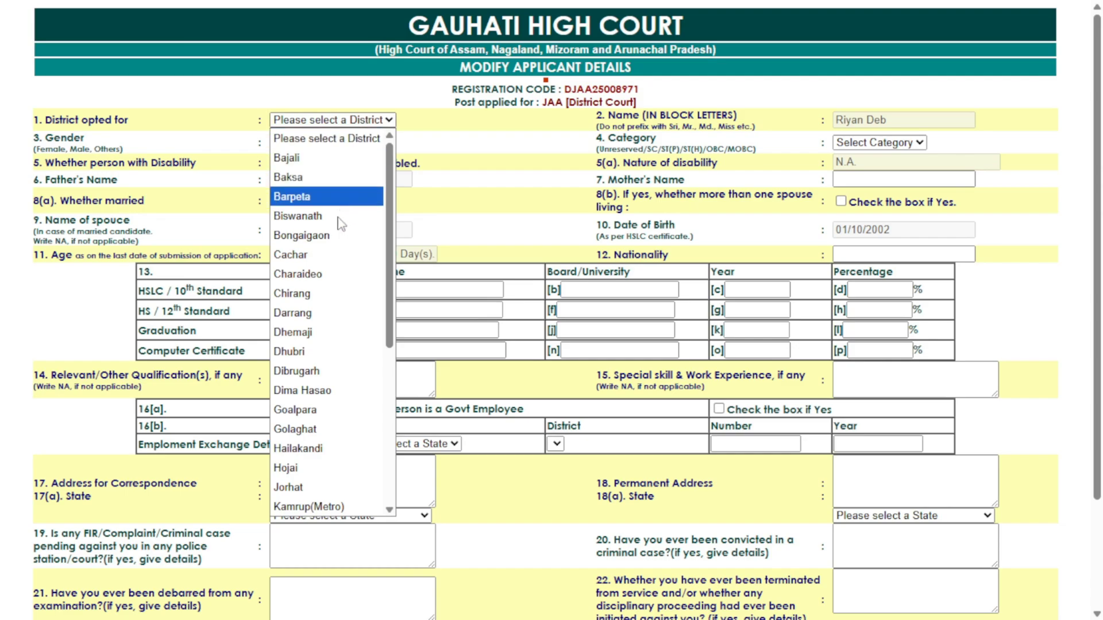
click(303, 372)
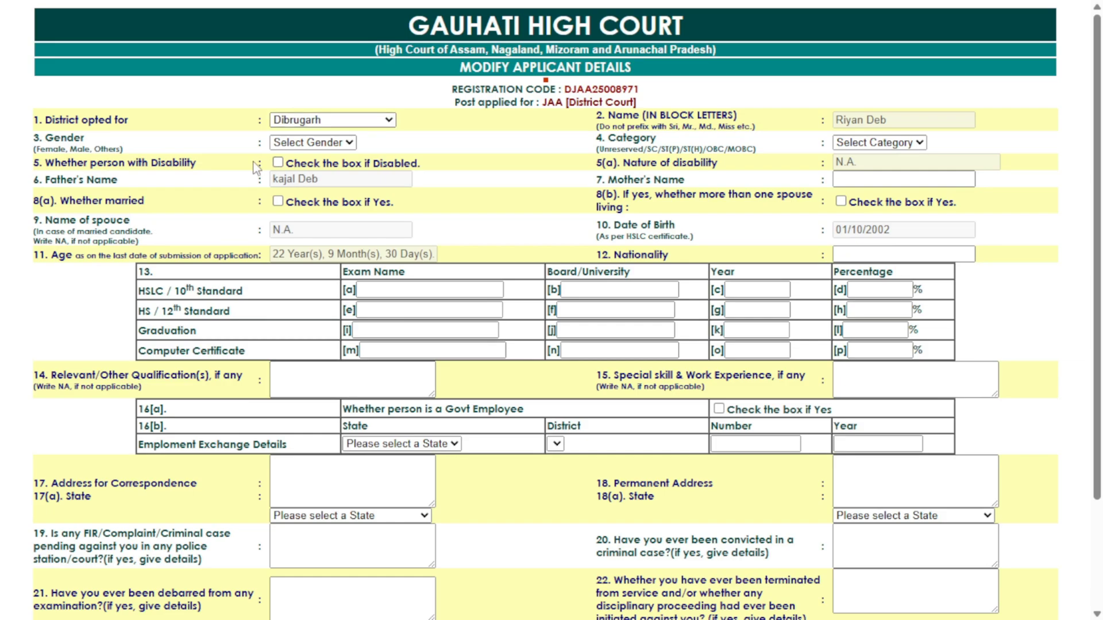
click(291, 146)
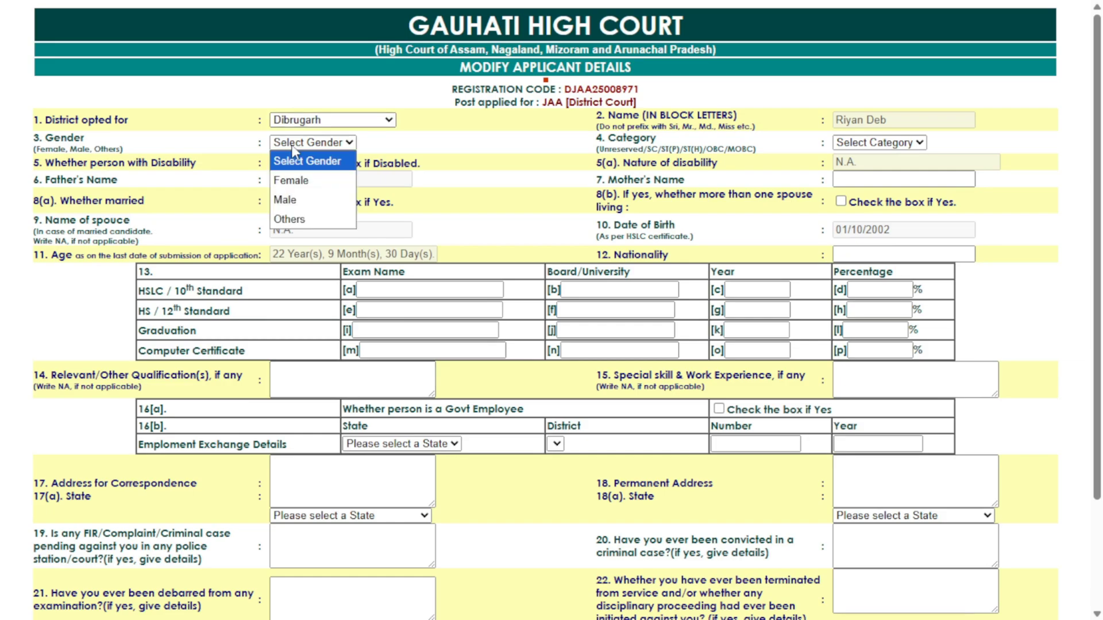
click(291, 200)
Set the category to OBC, correcting it from MOBC, and enter the mother's name
click(505, 159)
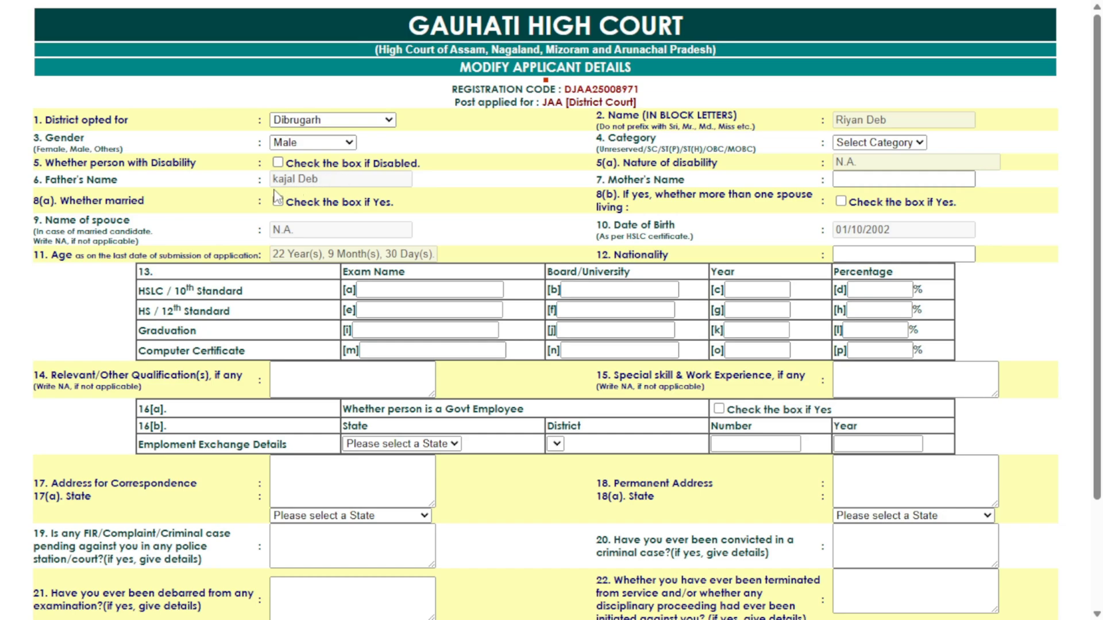
click(854, 147)
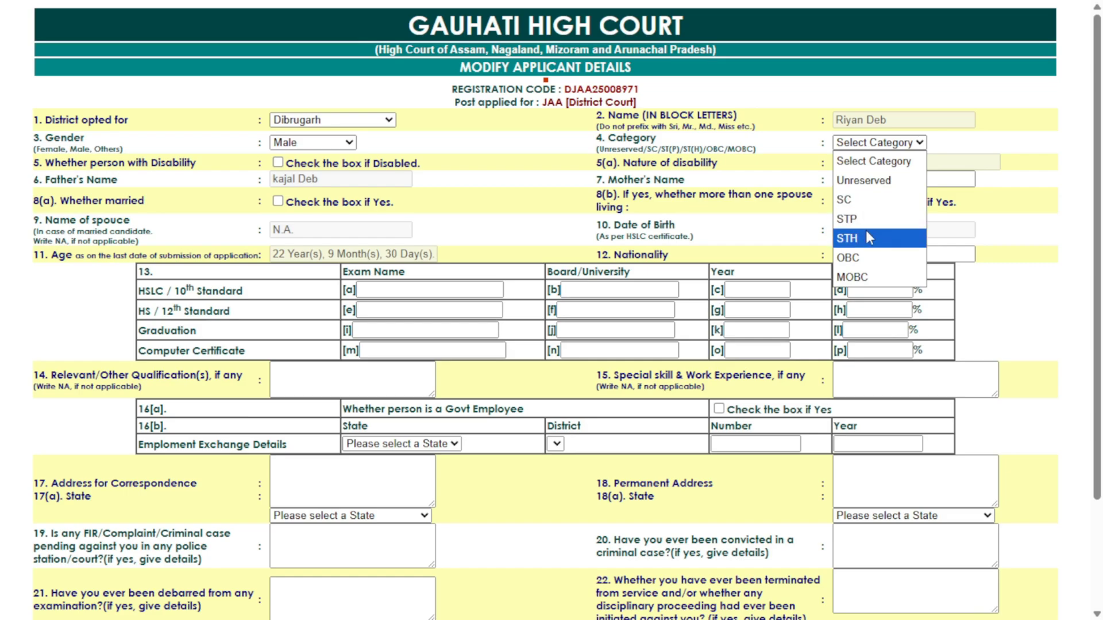
click(856, 278)
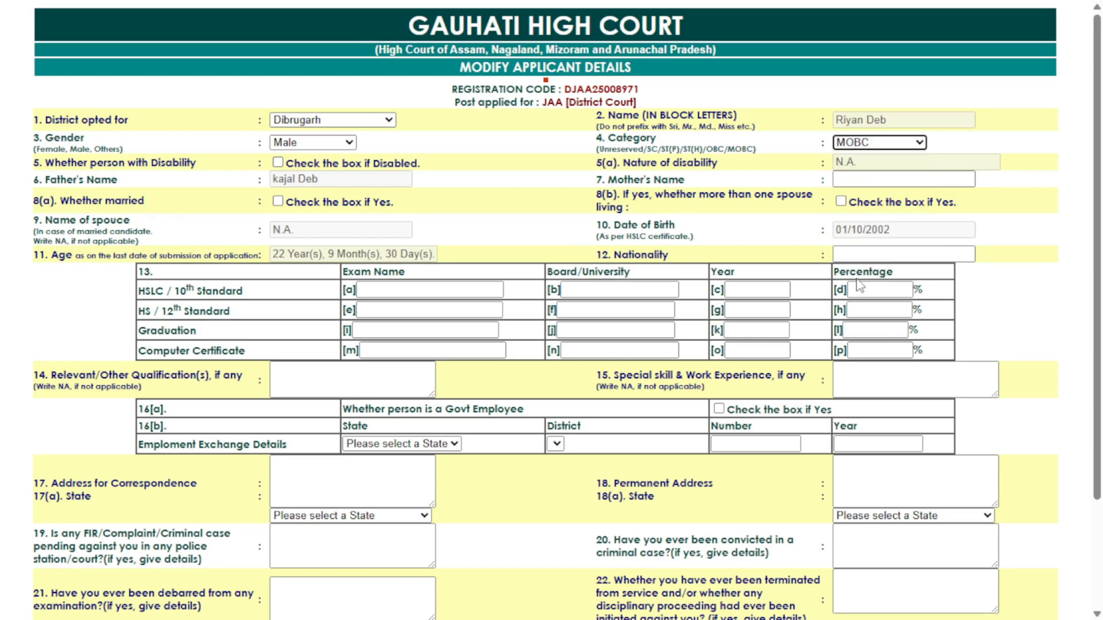
click(865, 145)
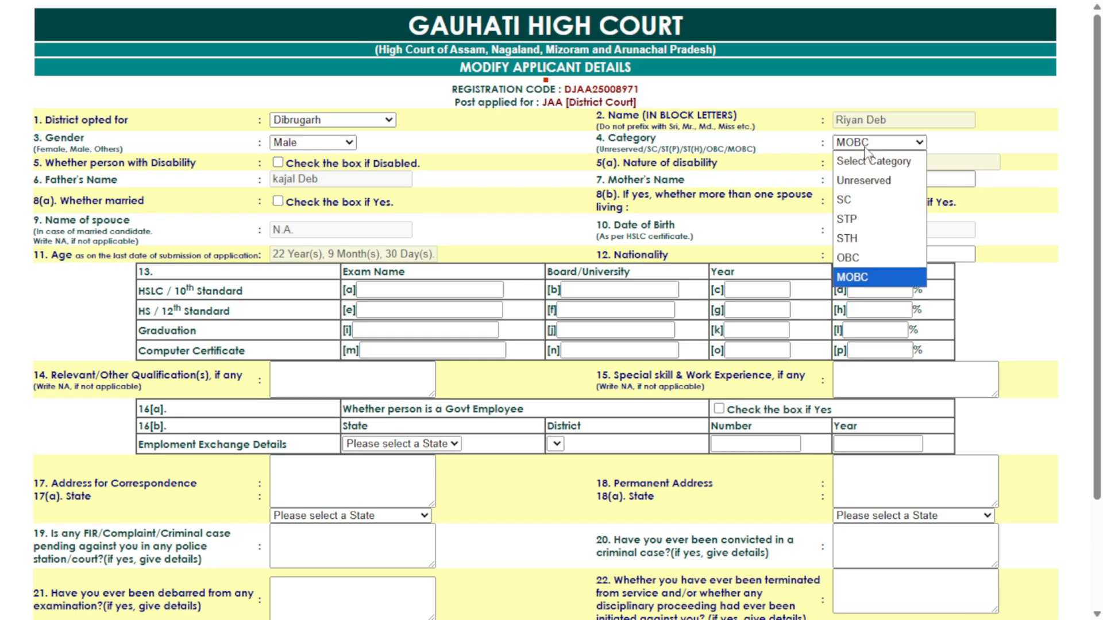
click(854, 258)
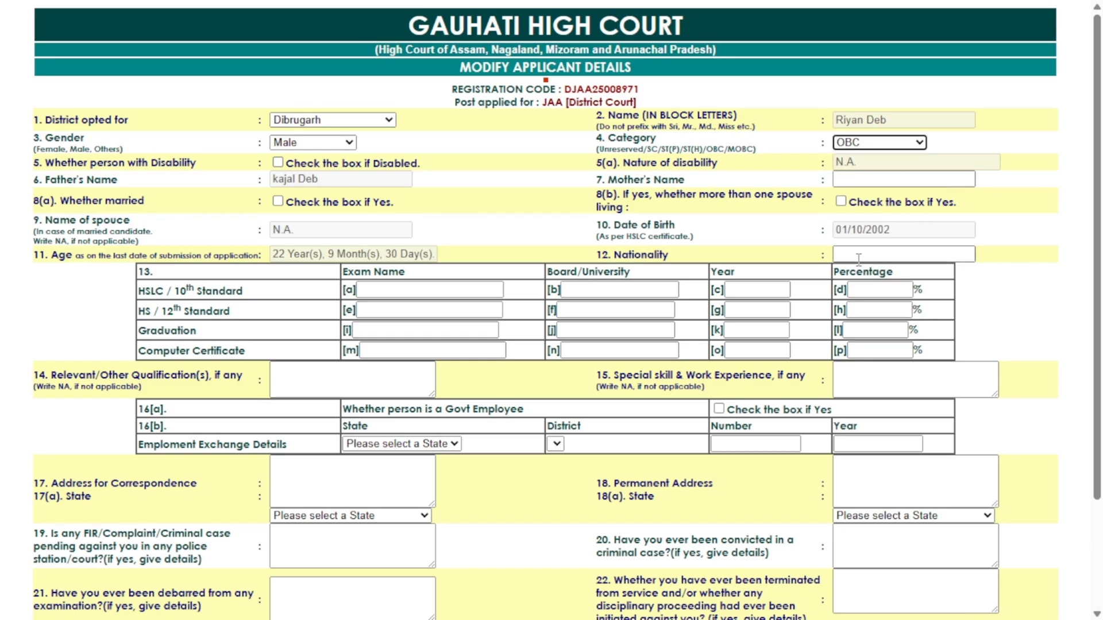
click(846, 179)
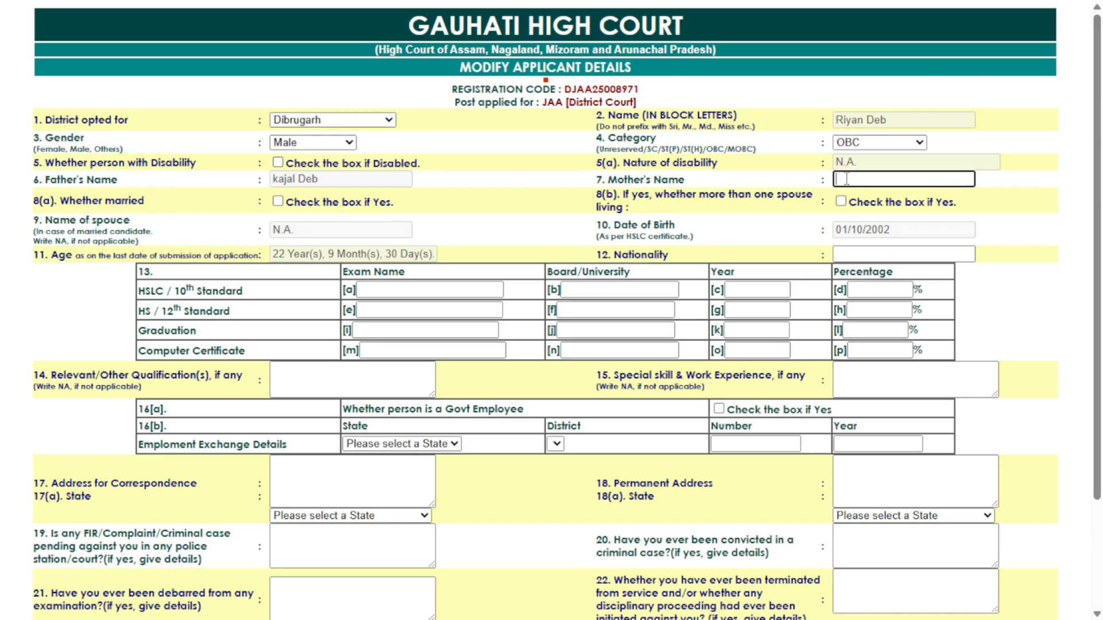
click(1042, 229)
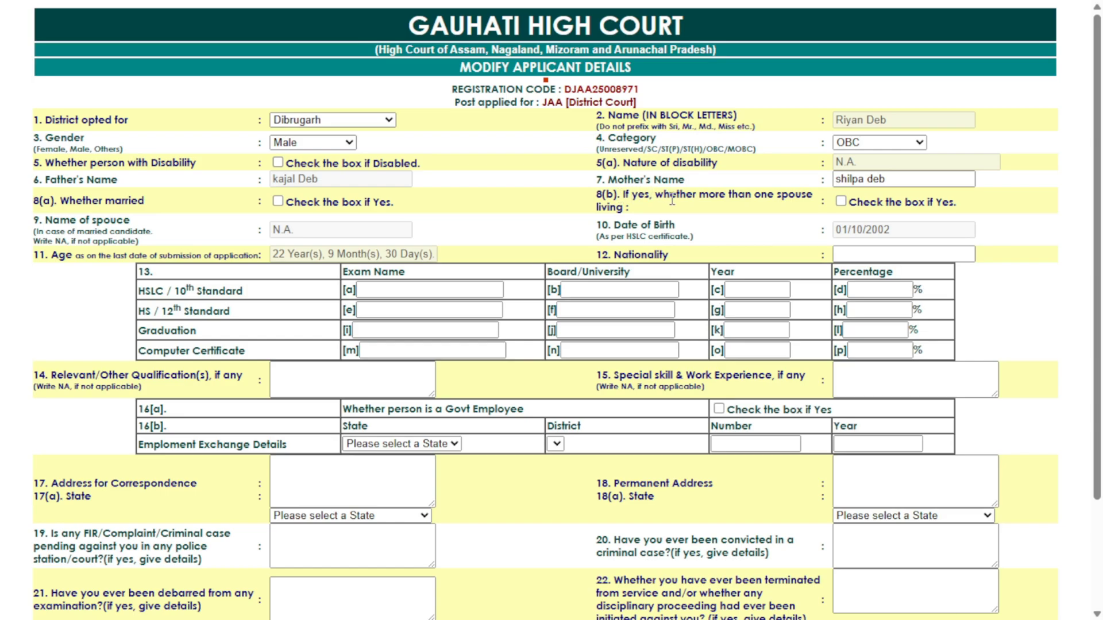
click(406, 293)
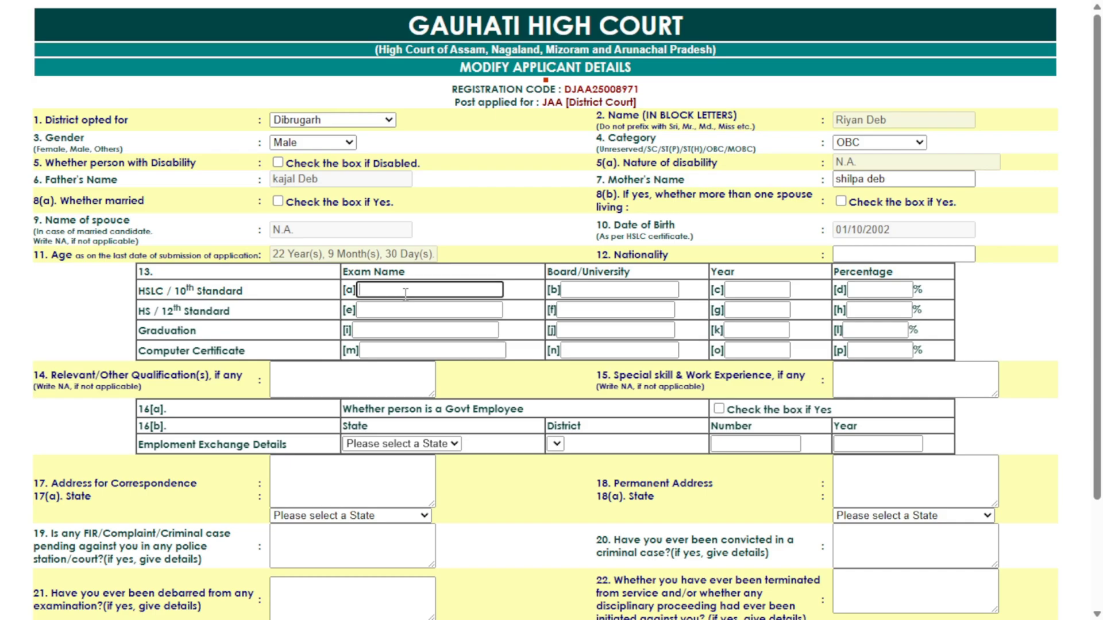
Fill the HSLC row: SEBA, 2017, 65 percent
text(HSLV)
key(BackSpace)
key(BackSpace)
text(LC)
key(Tab)
text(SEB)
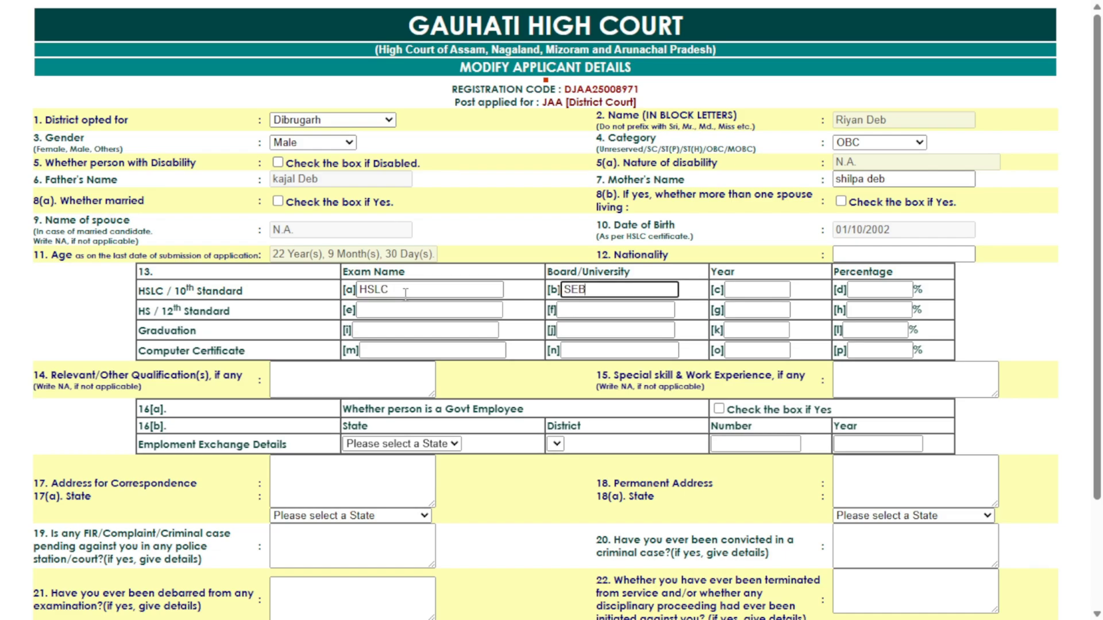
text(A)
key(Tab)
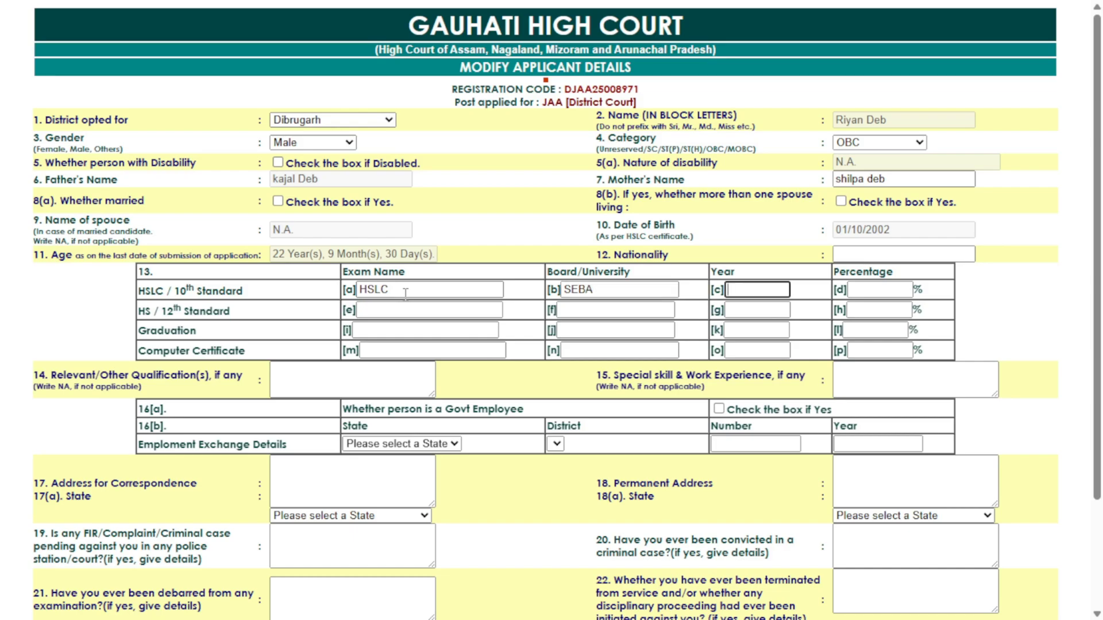
text(2017)
click(883, 291)
text(65)
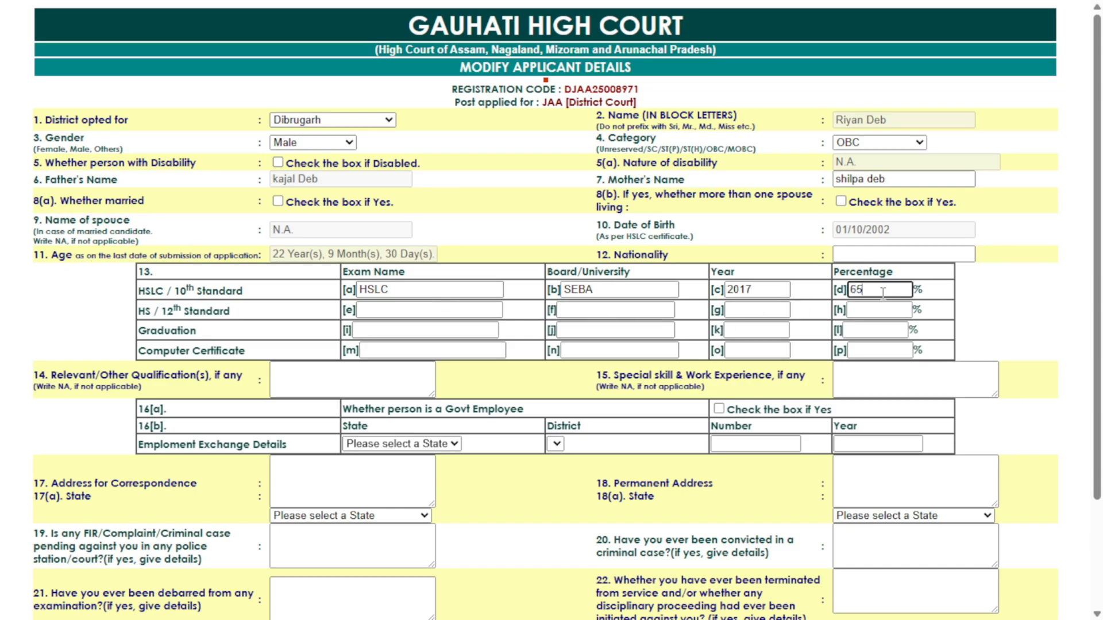
Fill the HS row: AHSEC, 2019, 63 percent
click(393, 311)
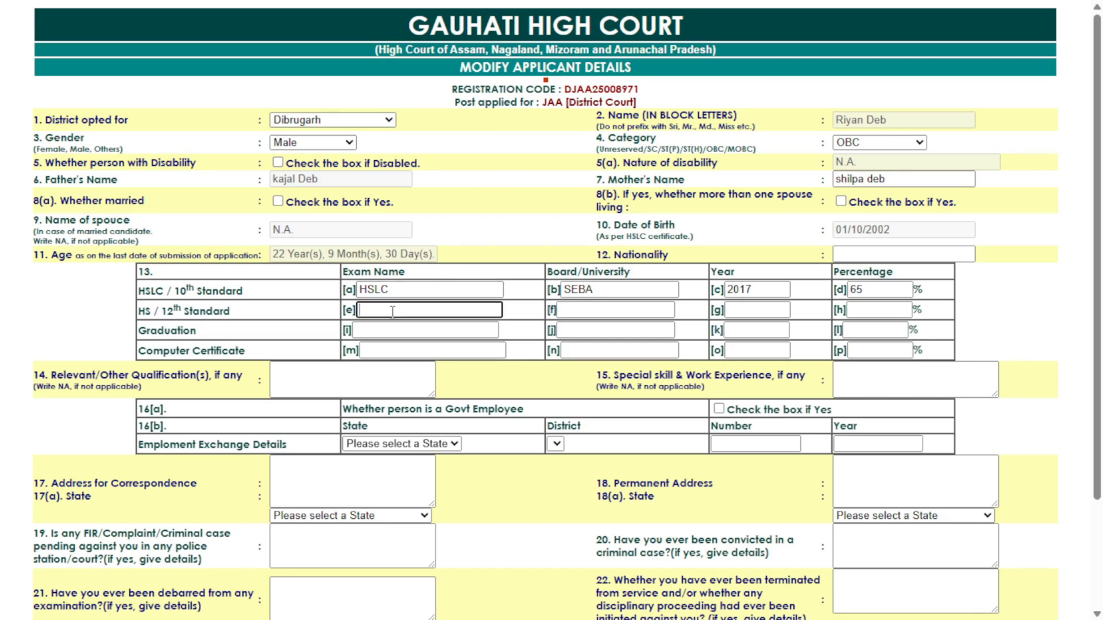
text(HS)
key(Tab)
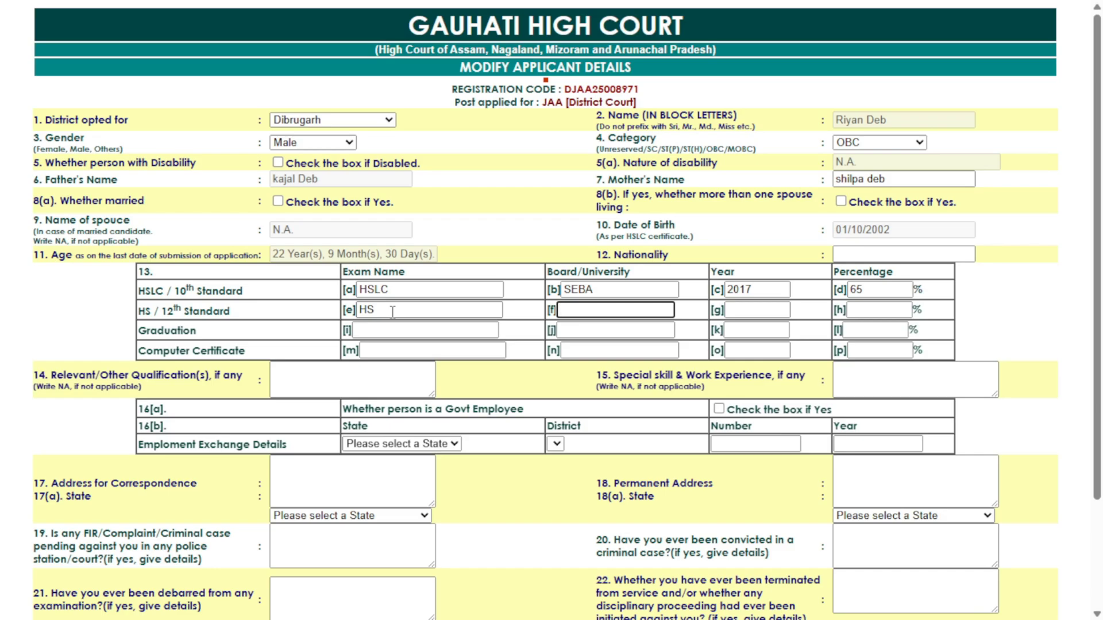
text(AHSEC)
click(743, 313)
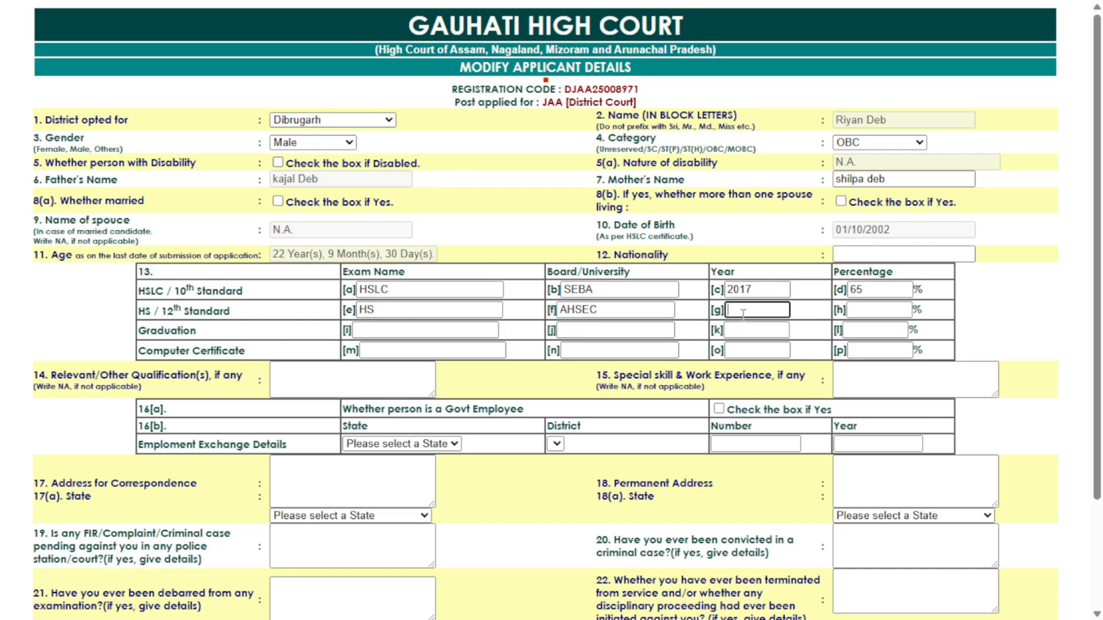
text(2019)
key(Tab)
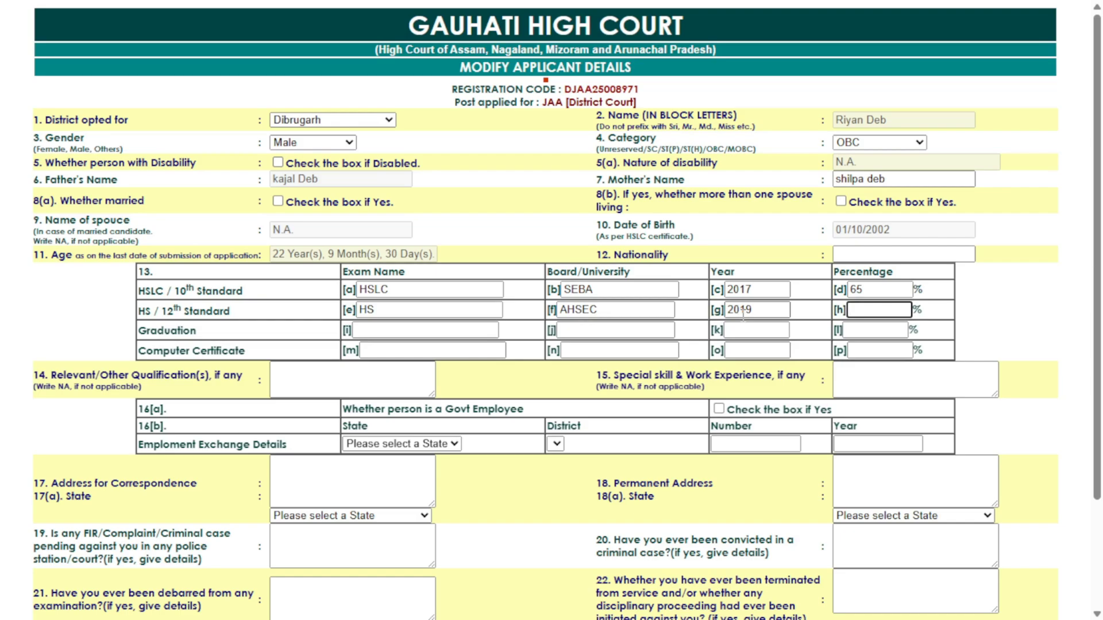
text(63)
Fill the Graduation row: B.A, DIBRUGARH UNIVERSITY, 2022, 70 percent
click(384, 332)
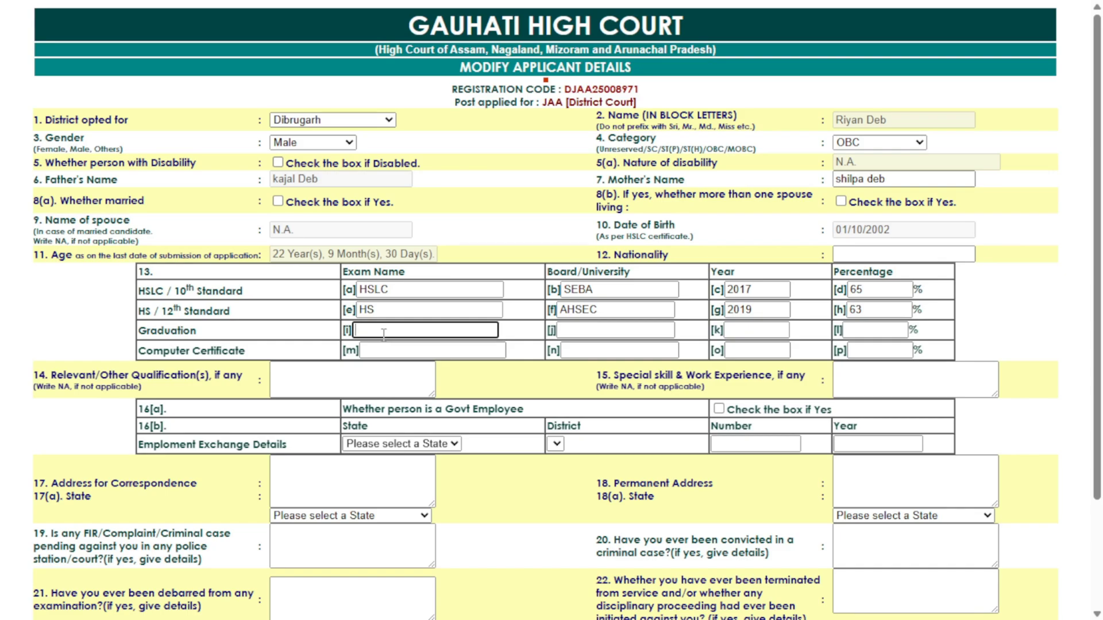
text(B.A)
key(Tab)
text(DIBRU)
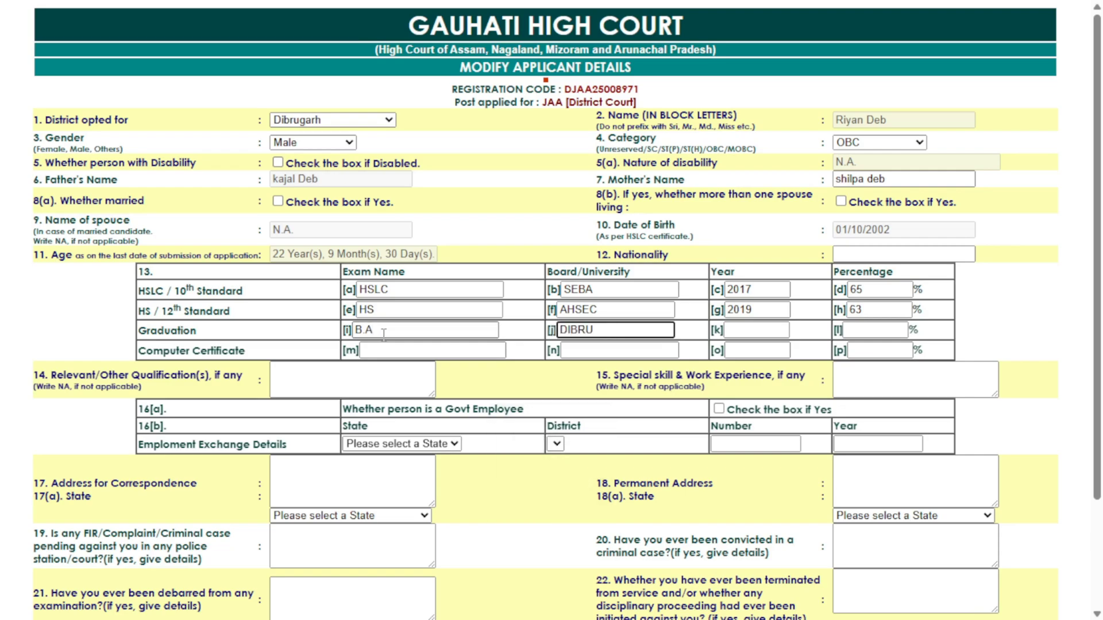
key(BackSpace)
key(BackSpace)
text(RUGARH UB)
key(BackSpace)
text(NIVERS)
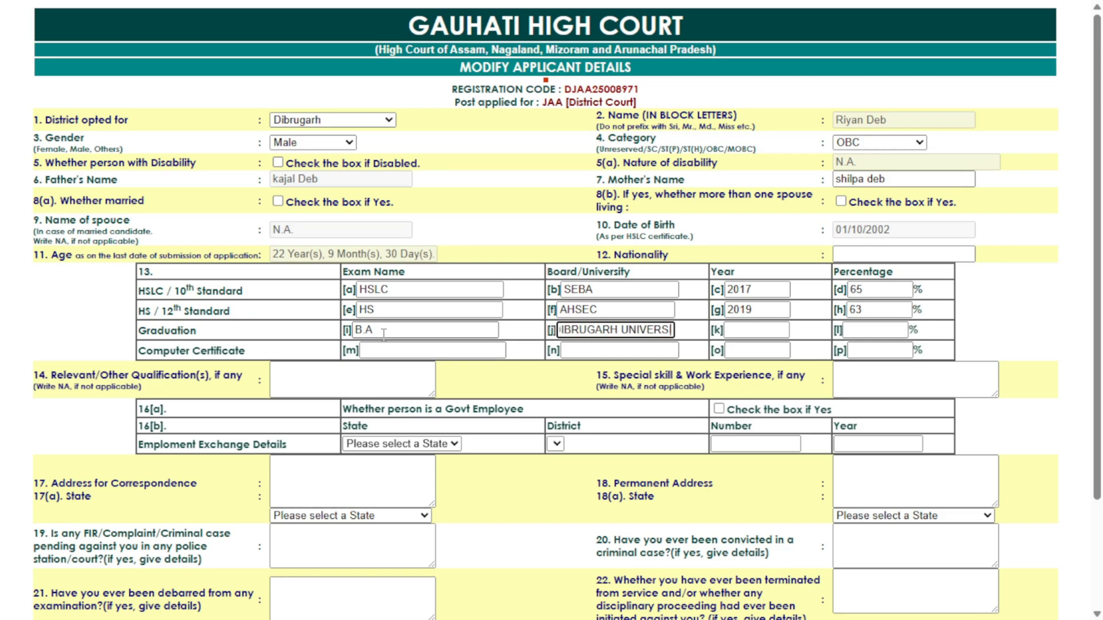
text(ITY)
key(Tab)
text(2022)
key(Tab)
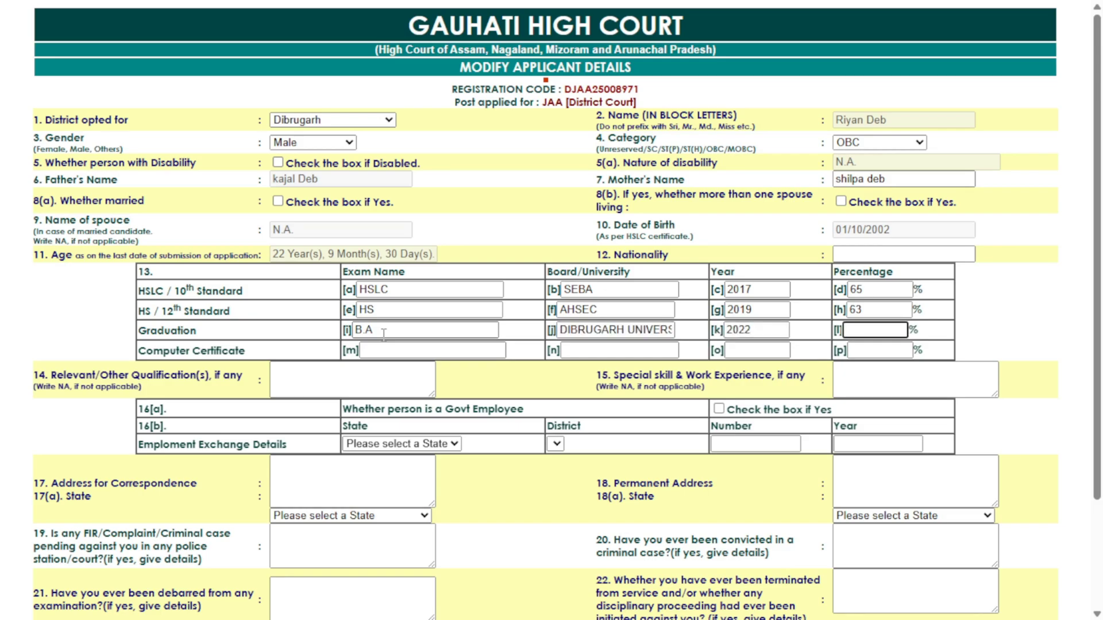
text(70)
key(Tab)
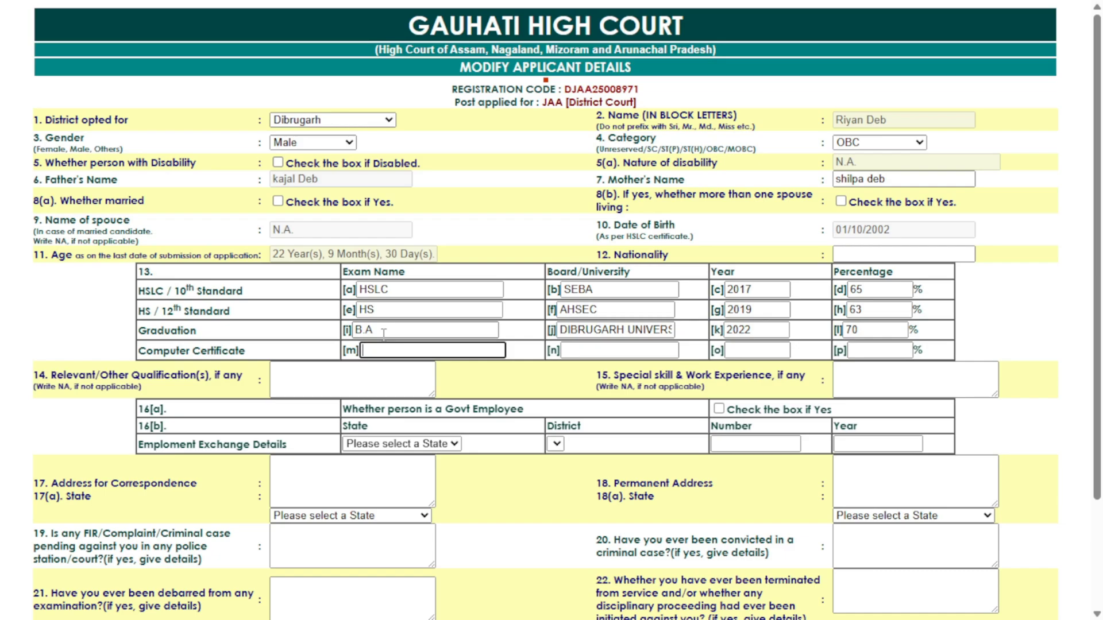
Enter ADCA, CENTRAL BOARD OF E-MAX, 2022 and 78 percent in the Computer Certificate row
text(ADCA)
key(Tab)
text(CENTRAL BOARD )
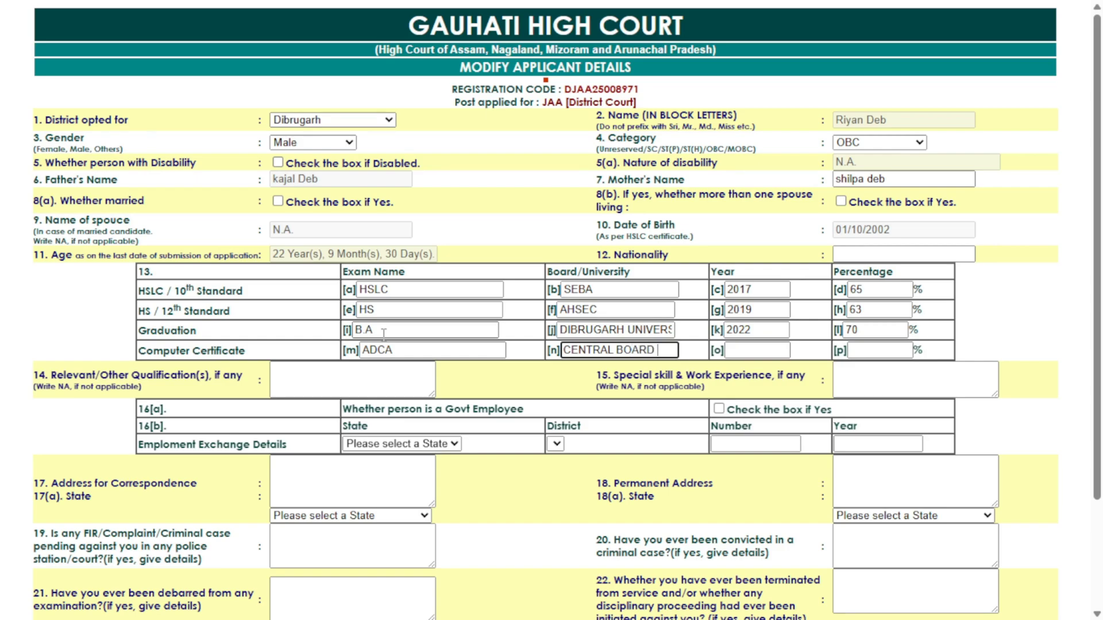
text(OF E)
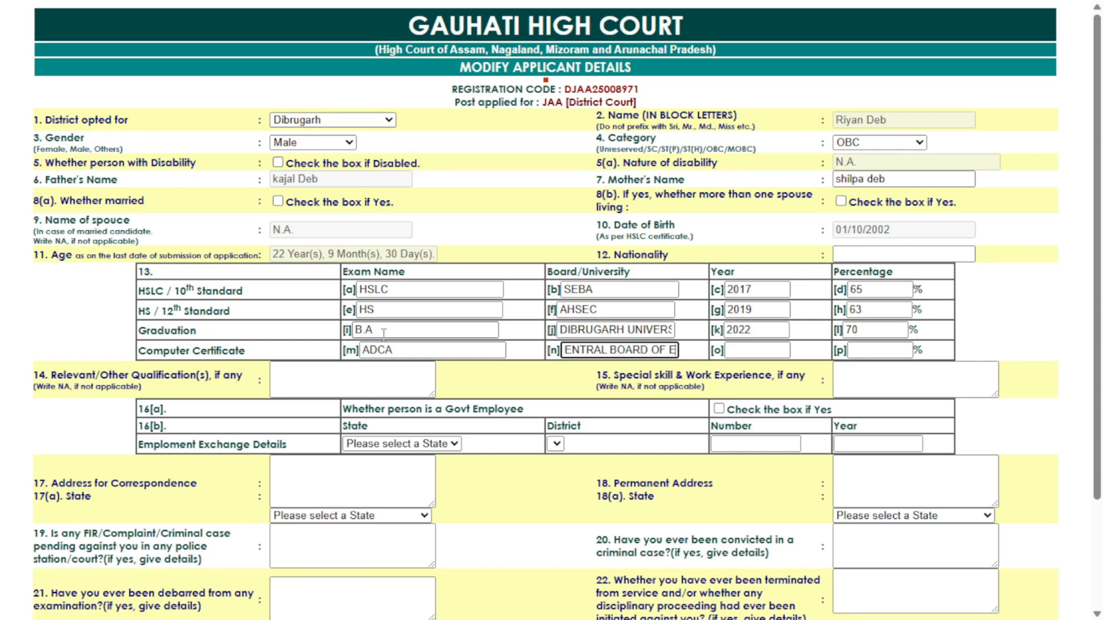
text(-MAX)
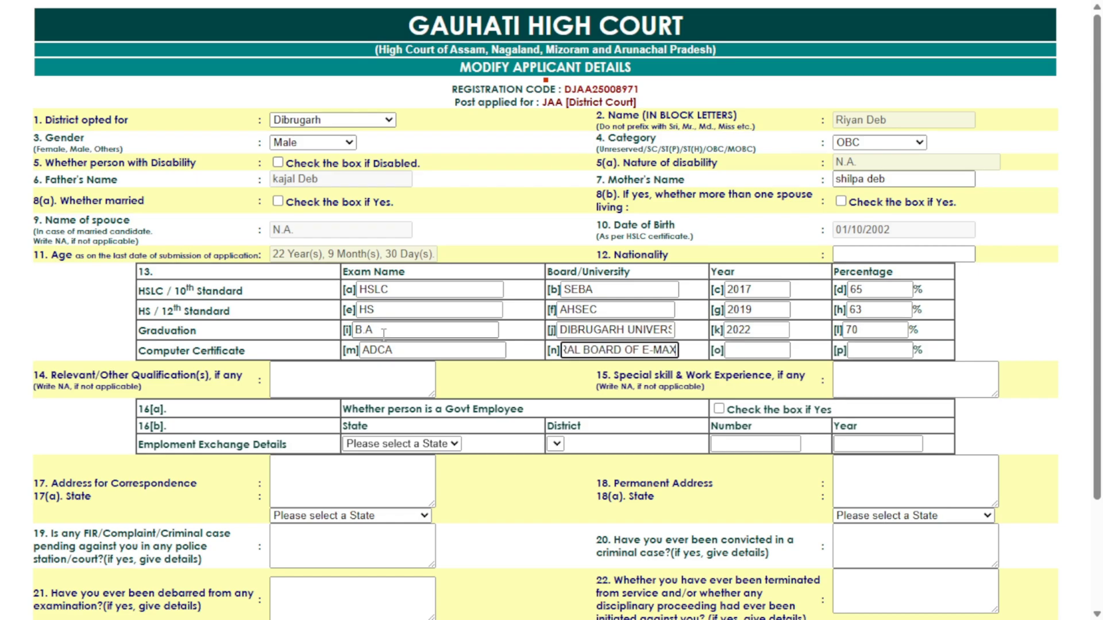
key(Tab)
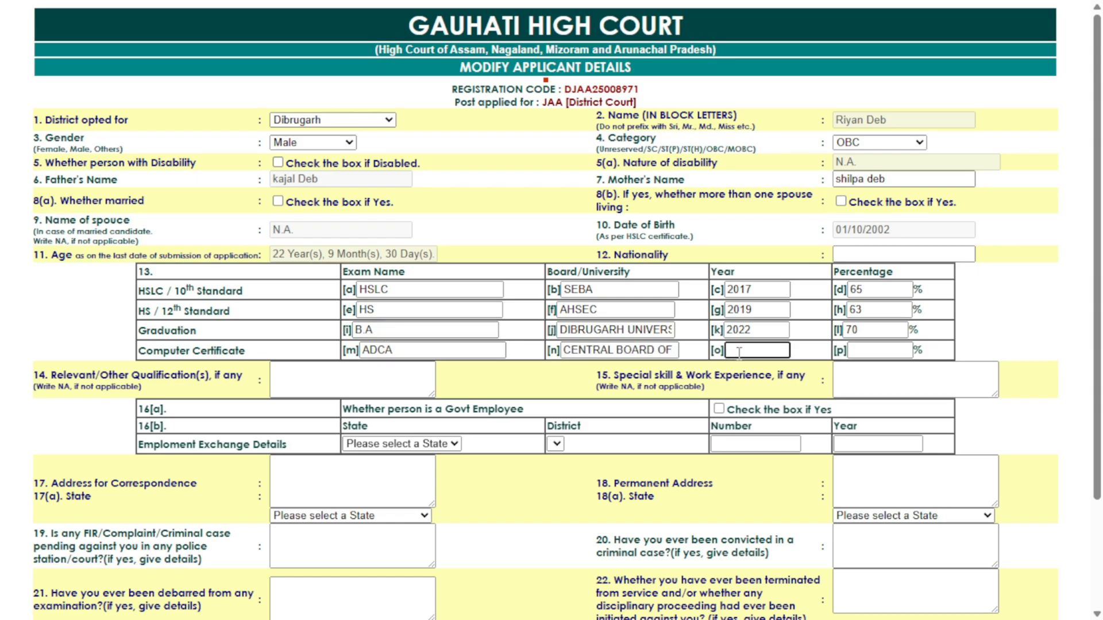
text(2022)
key(Tab)
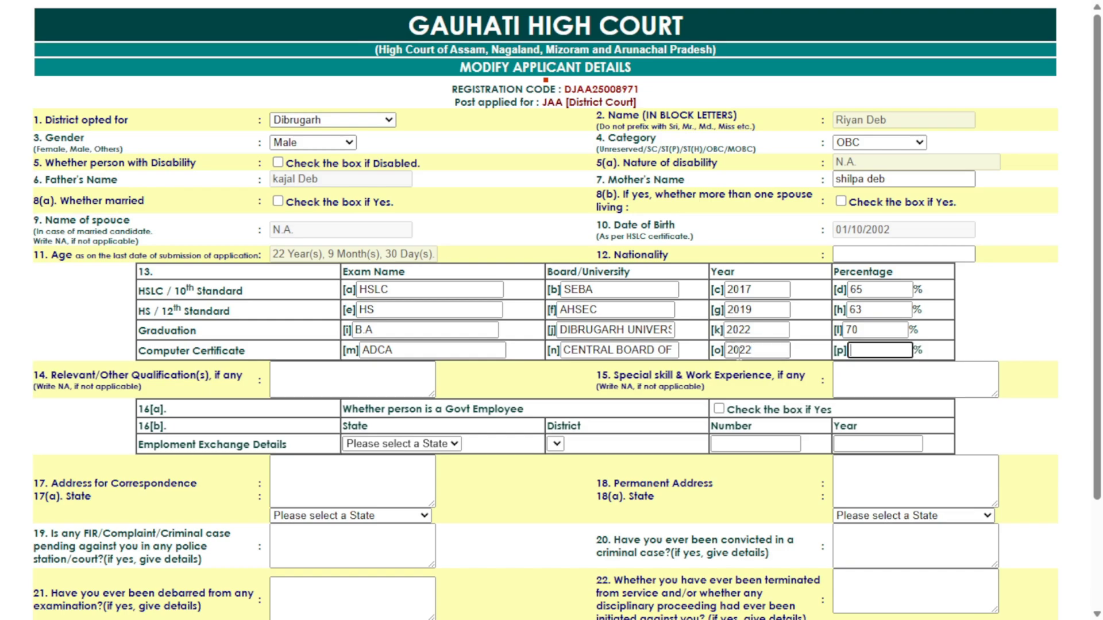
text(78)
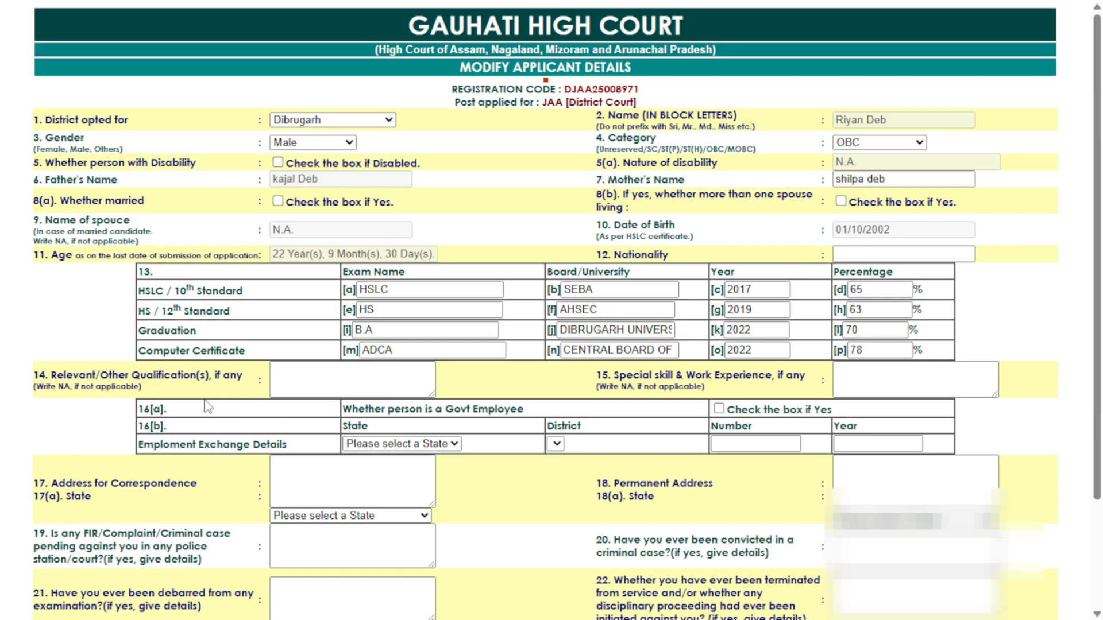
Enter NA for relevant qualifications (14) and special skills (15)
scroll(208, 407, down, 3)
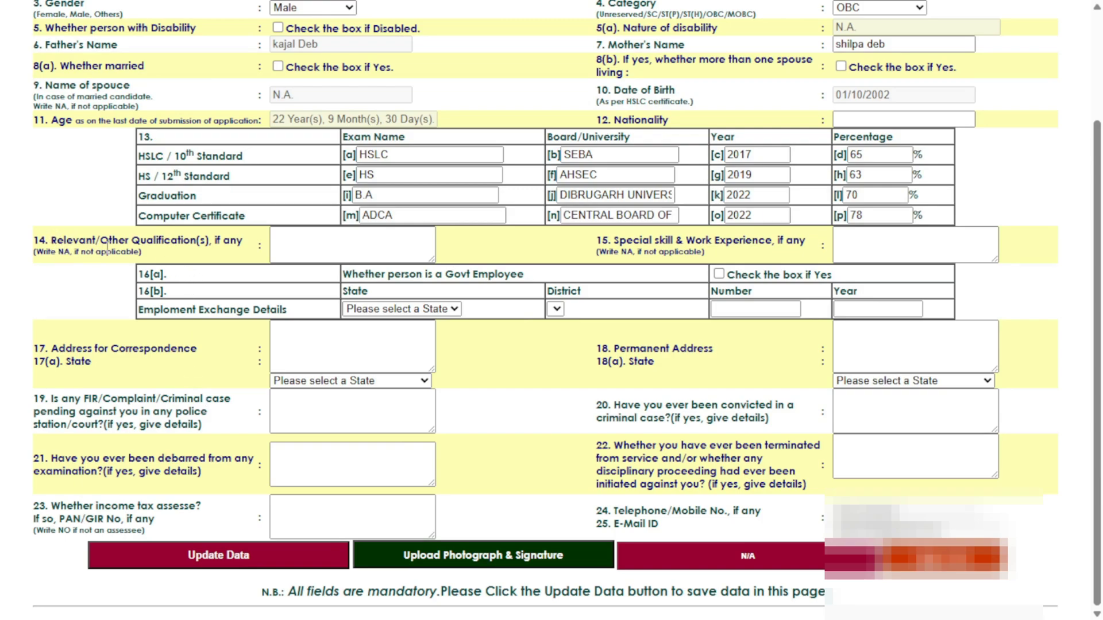
click(344, 244)
text(NA)
key(Tab)
text(NA)
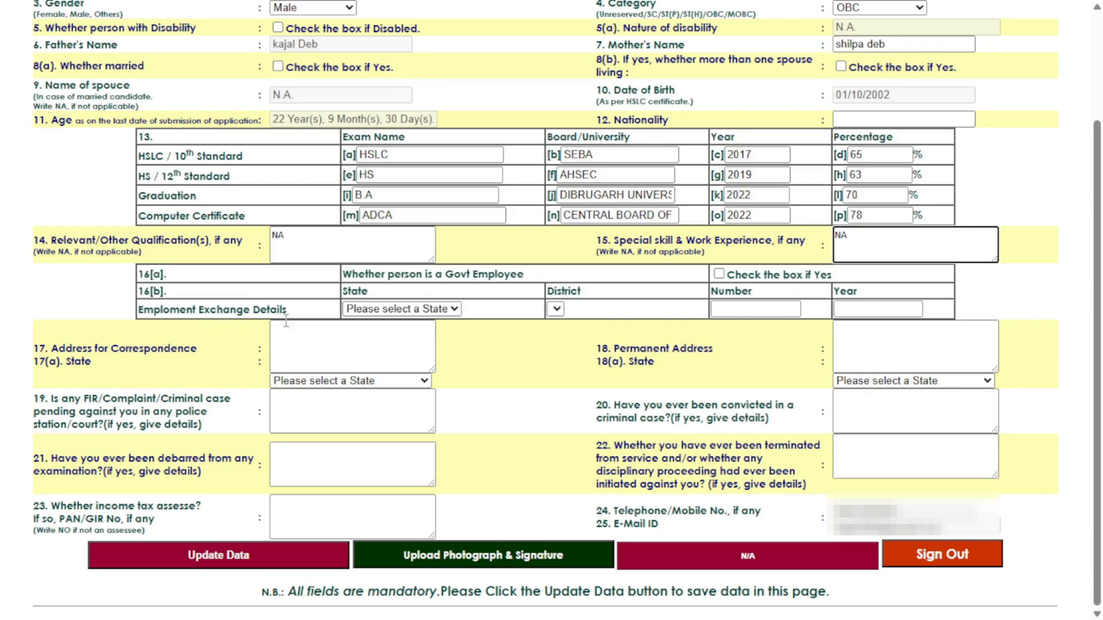
Set the employment exchange to Assam, Dibrugarh, and begin entering the address details
click(401, 309)
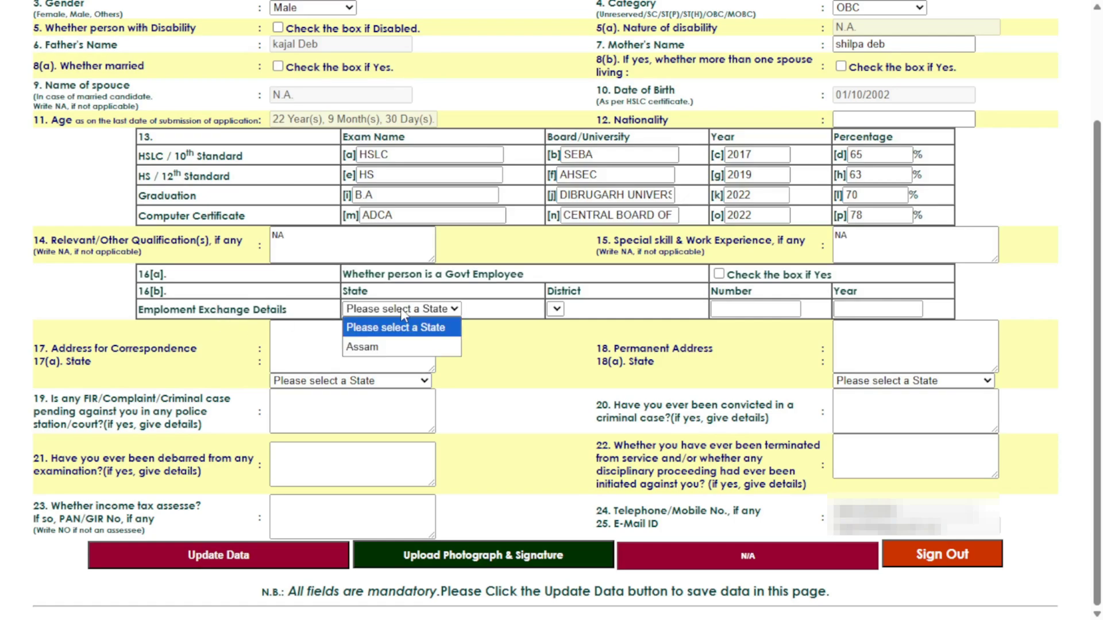
click(378, 347)
click(594, 309)
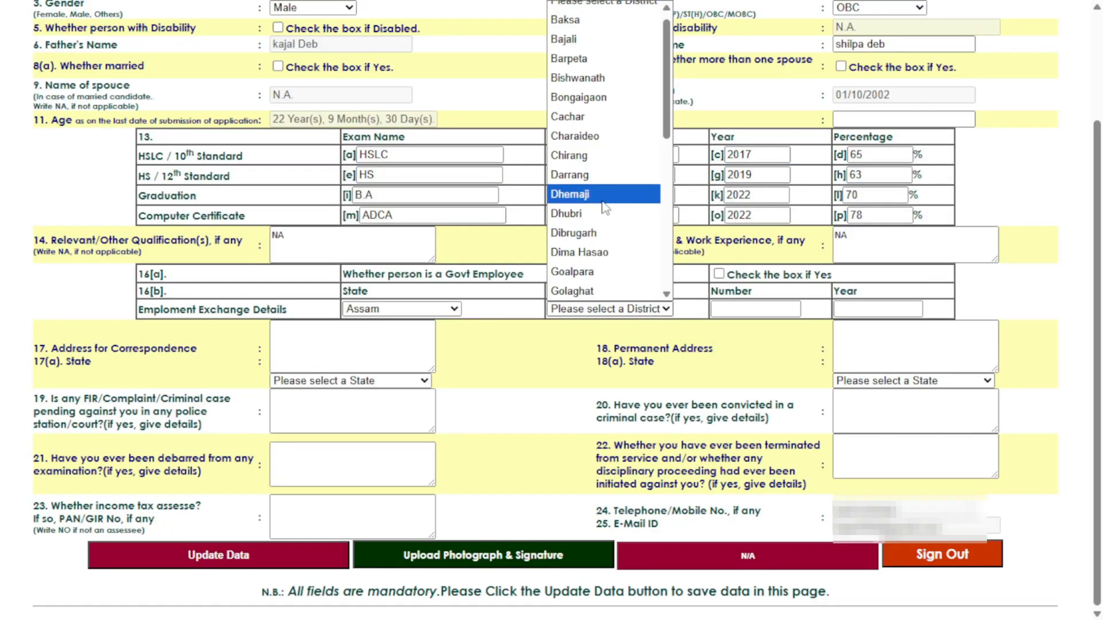
click(594, 233)
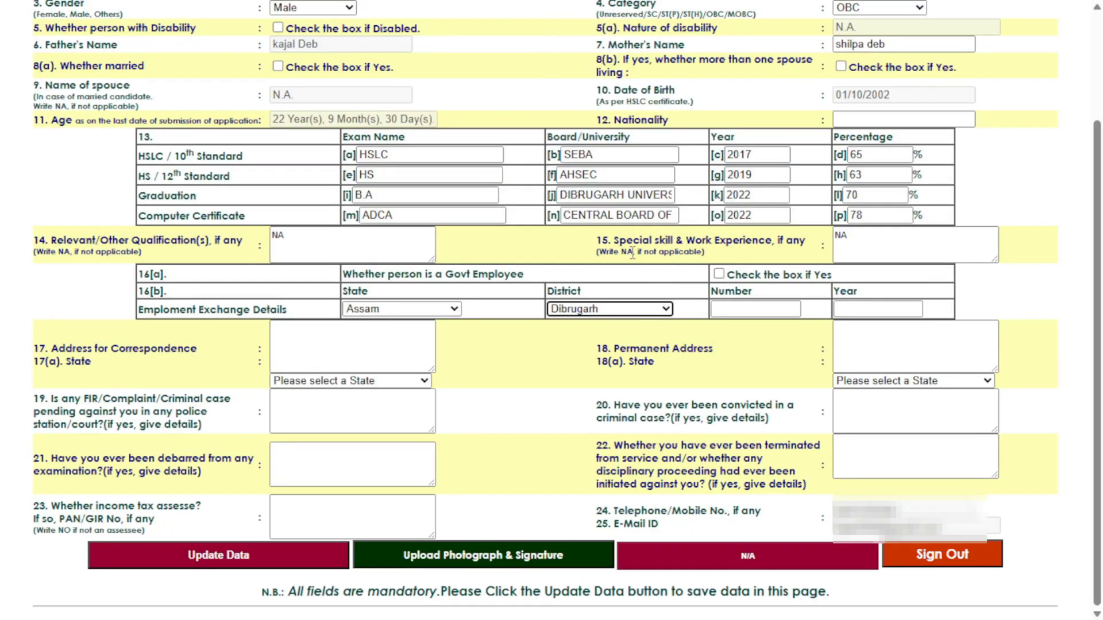
click(727, 345)
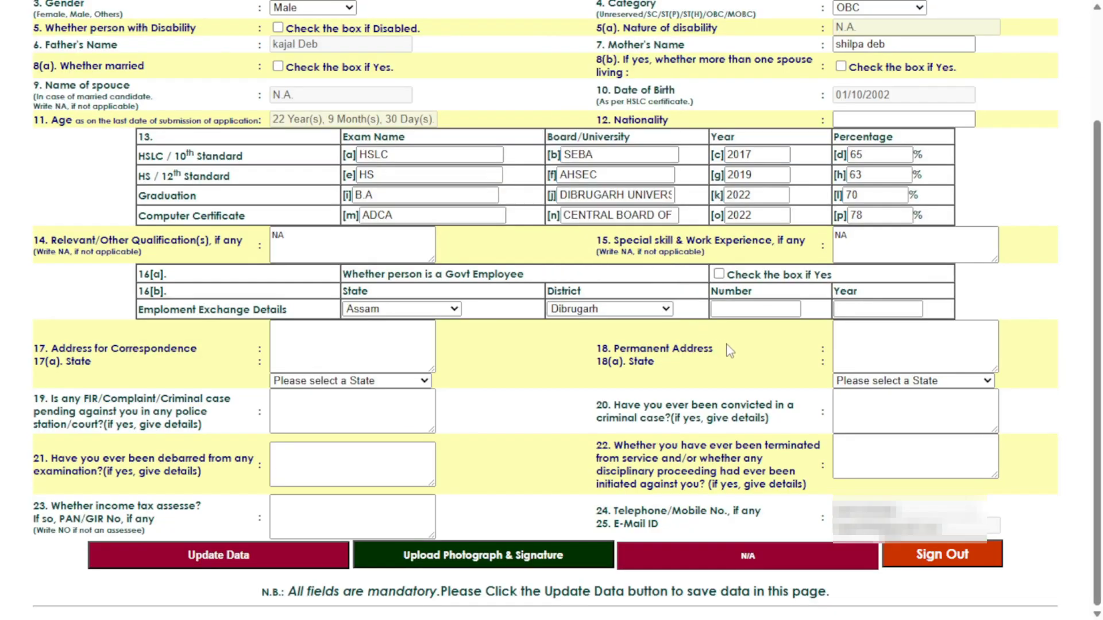
click(739, 310)
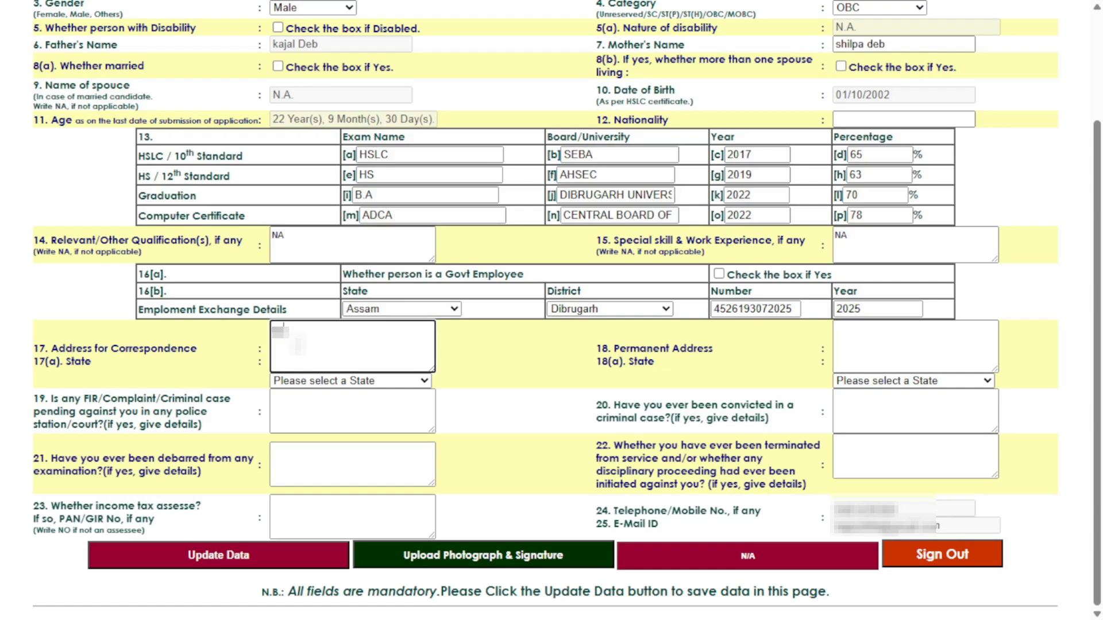
text(USEROAD dist)
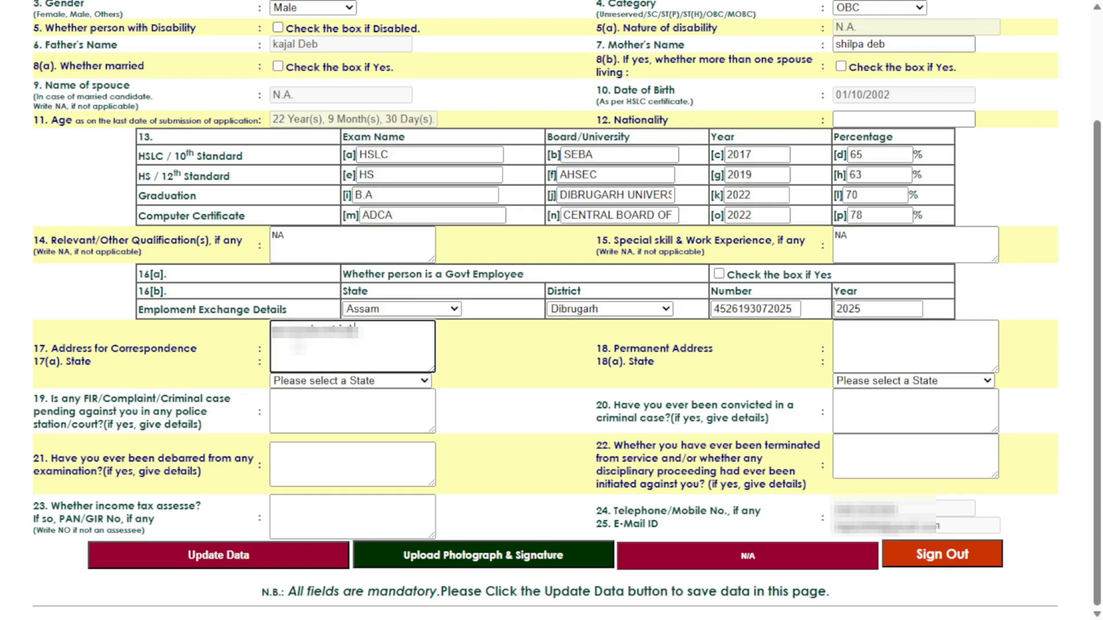
text(rict Dibr)
Set both the correspondence and permanent address states to Assam
click(351, 381)
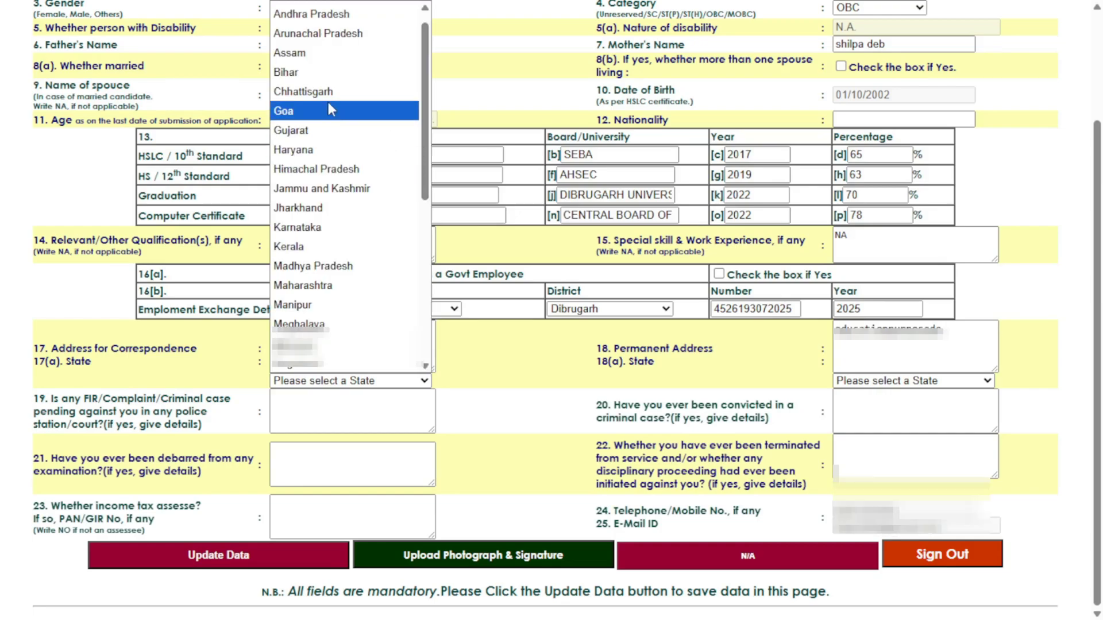
click(316, 53)
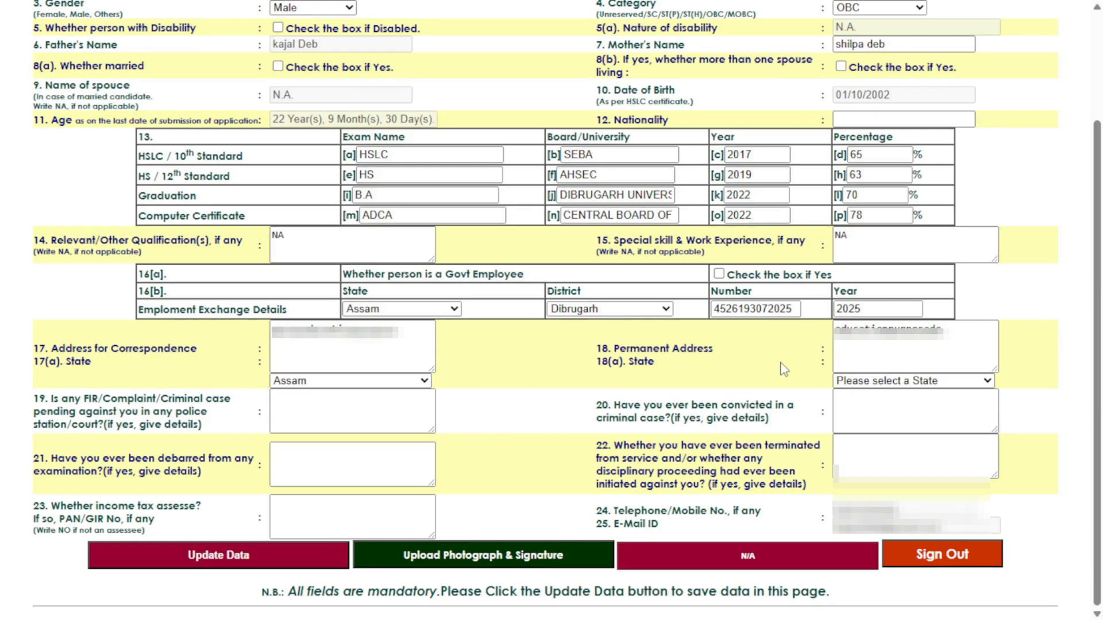
click(870, 381)
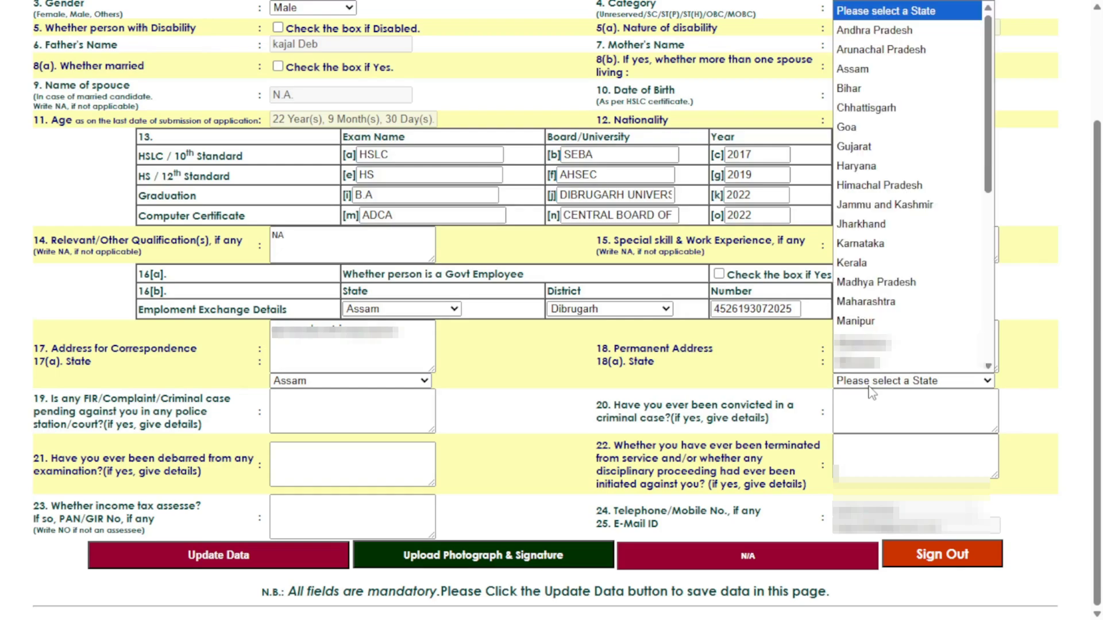
click(862, 69)
click(503, 391)
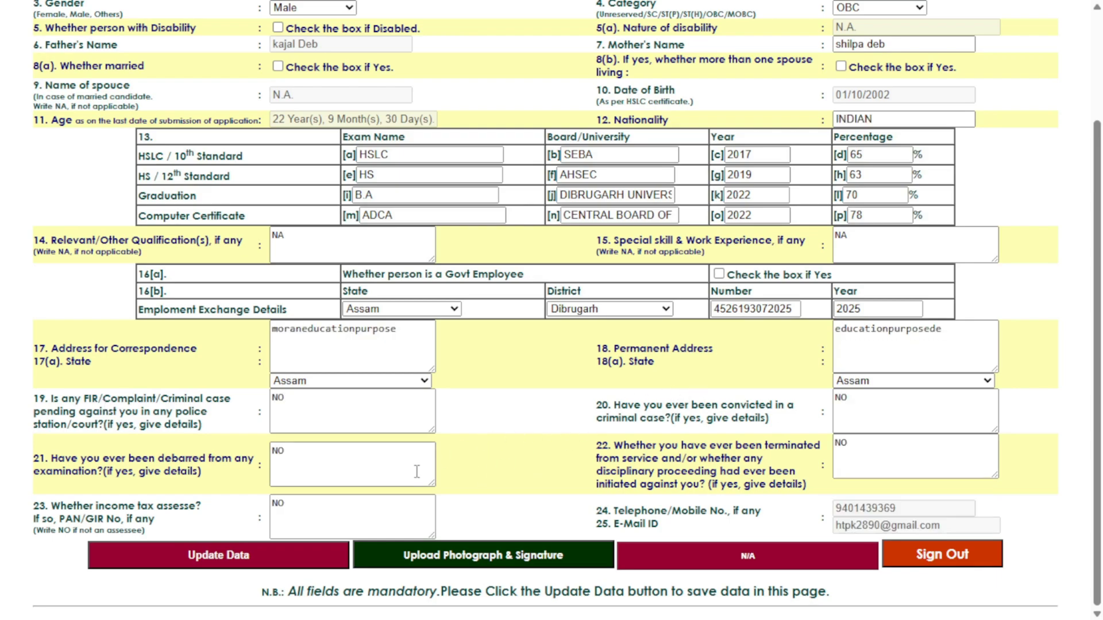
Save the details with Update Data and go to the photograph and signature upload page
click(284, 567)
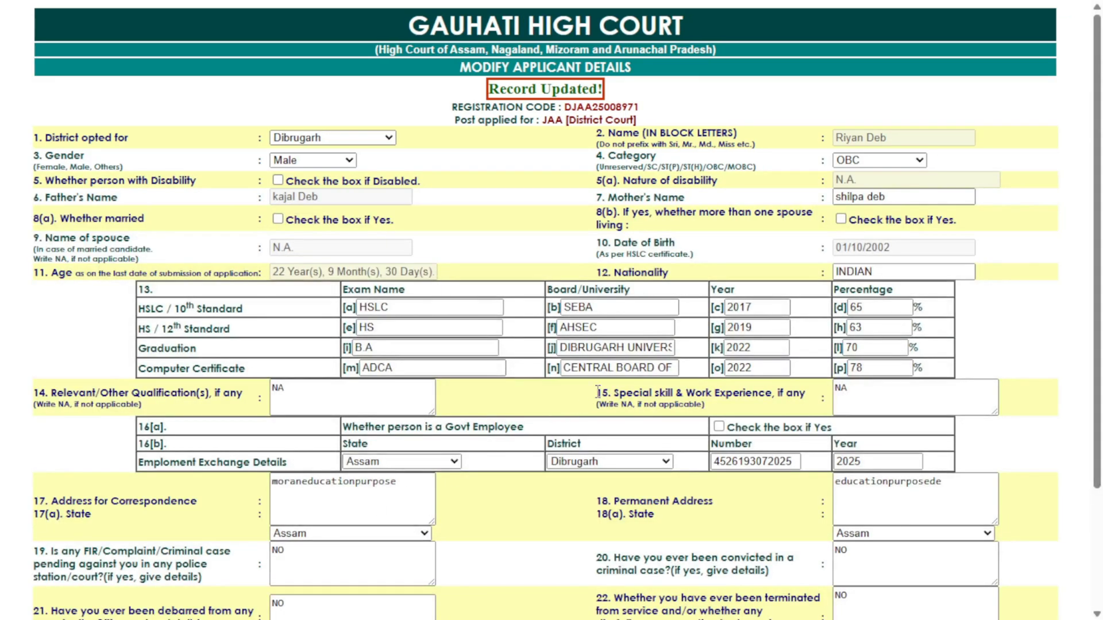
scroll(597, 391, down, 3)
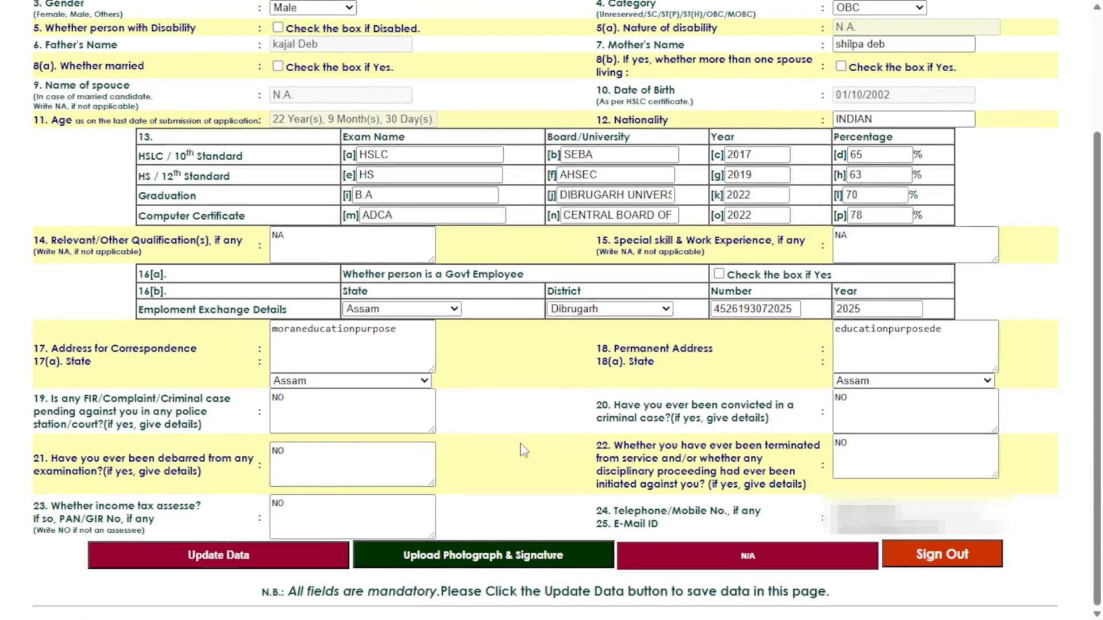
click(470, 564)
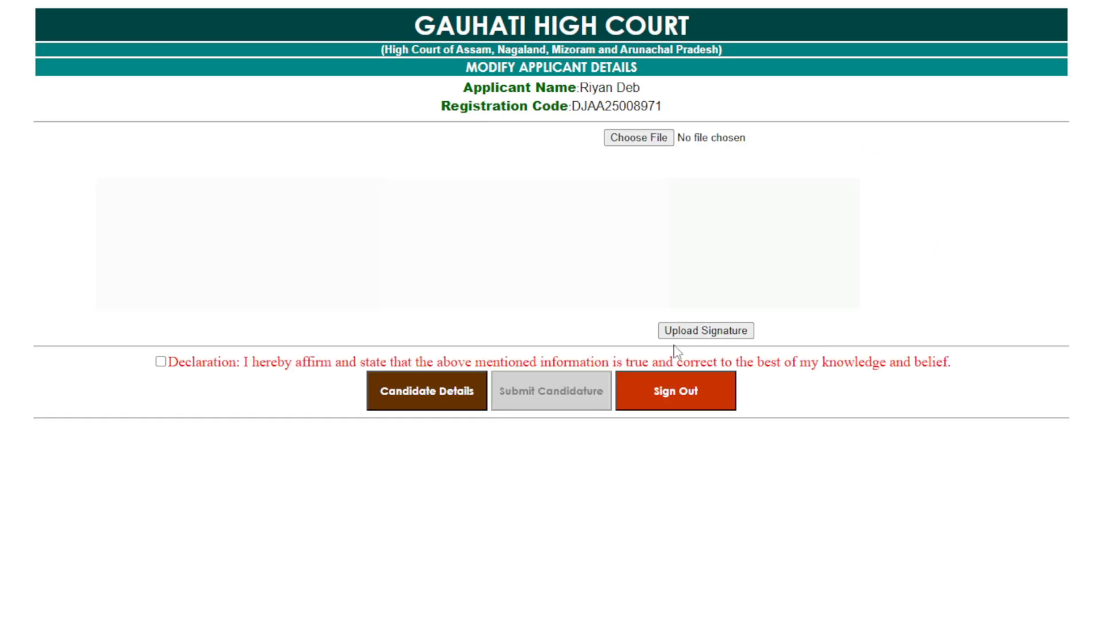
Tick the declaration and submit the candidature
click(161, 362)
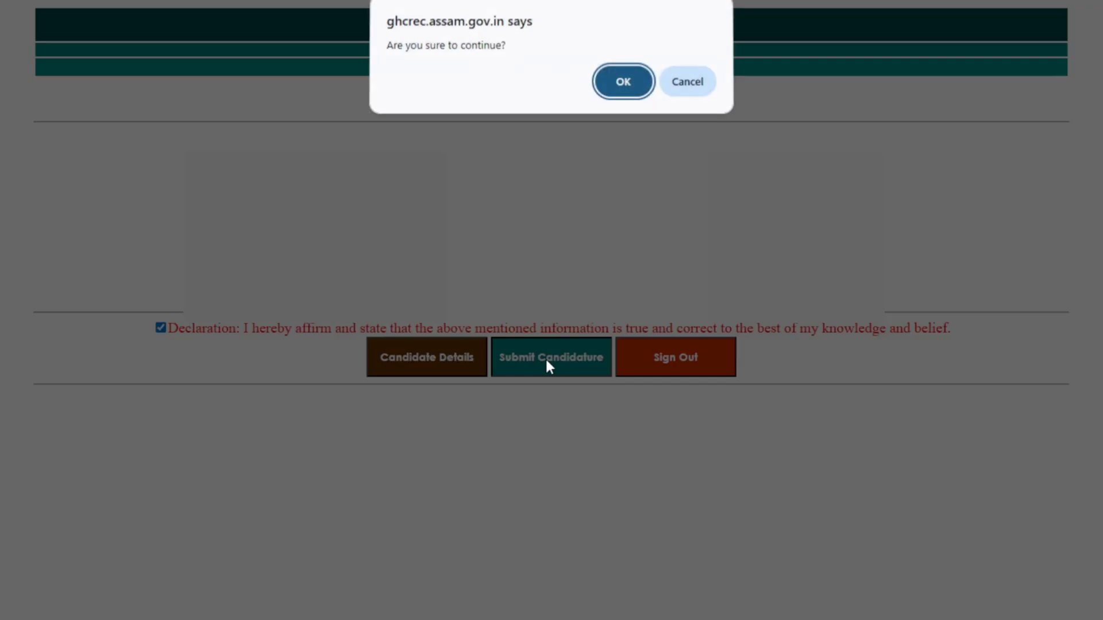
click(549, 366)
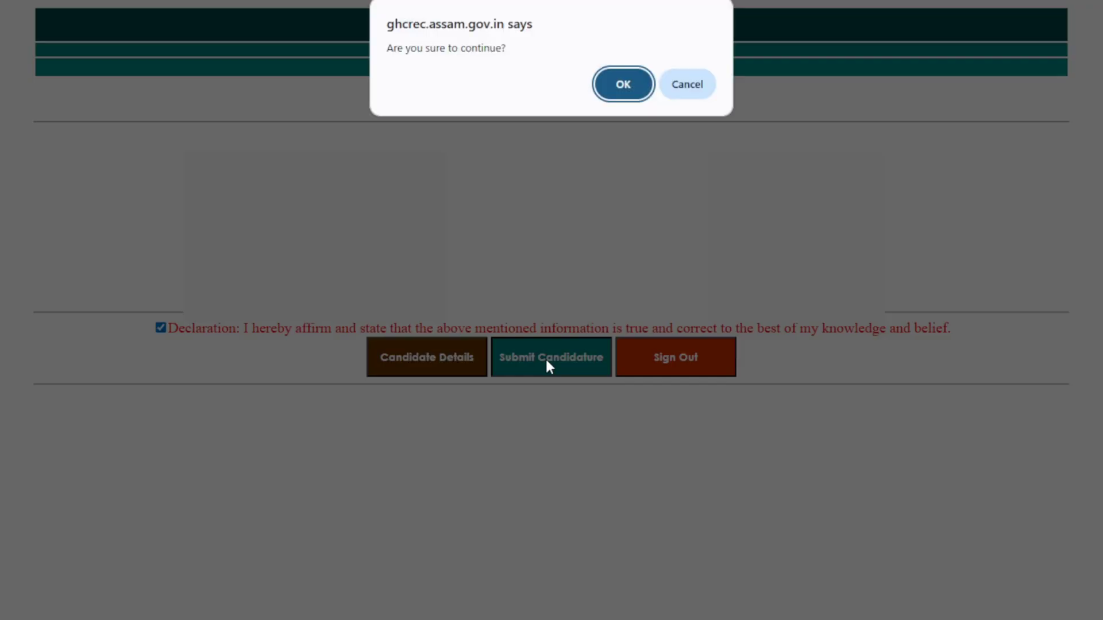
Confirm the candidature submission with OK
click(622, 87)
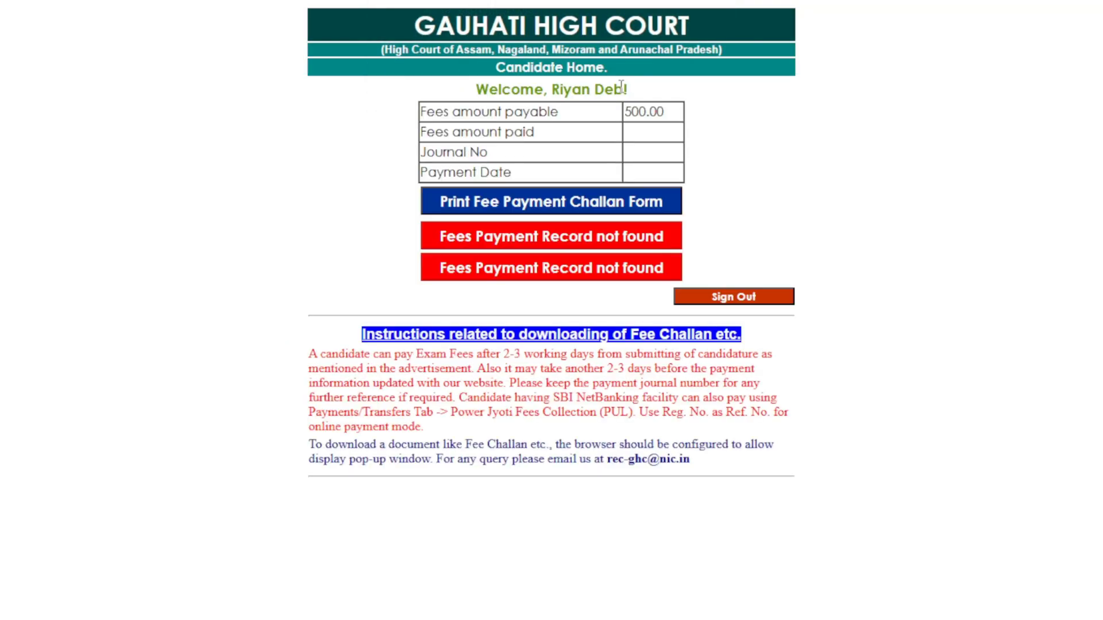